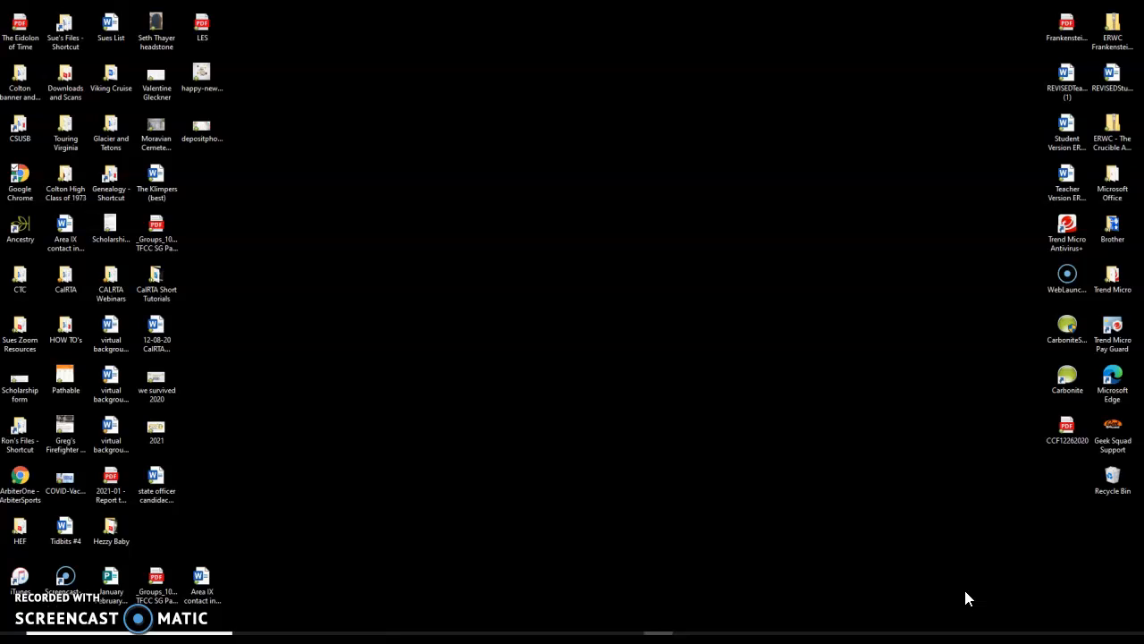
# - Open Google Chrome and go from the Google apps list to the page with more Google products
pyautogui.click(811, 404)
pyautogui.doubleClick(20, 190)
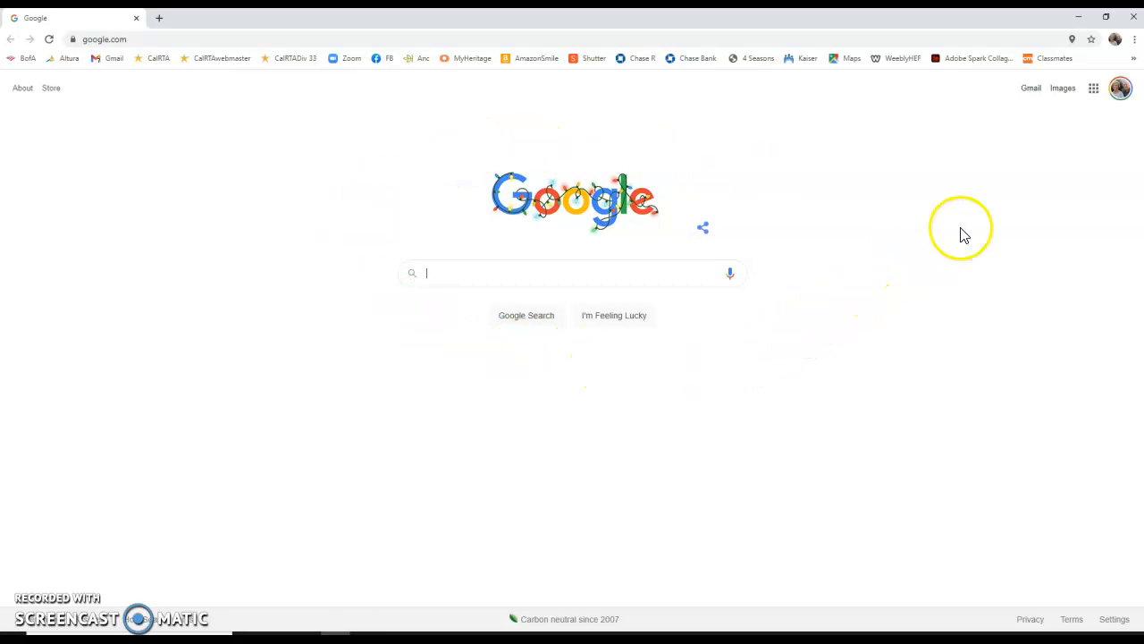
pyautogui.click(1094, 89)
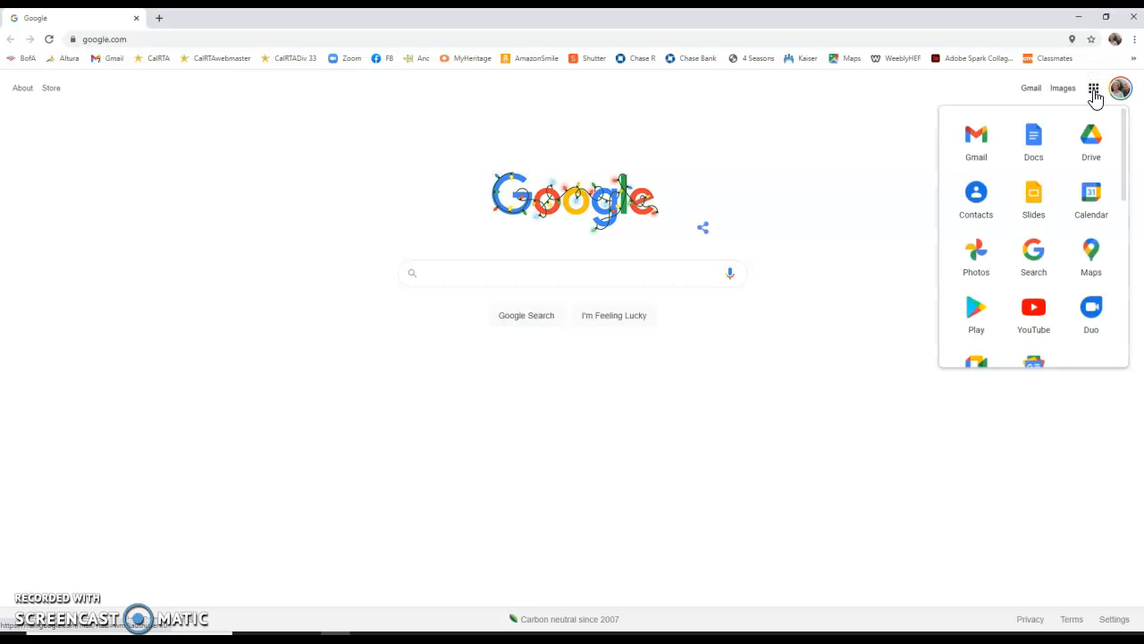
pyautogui.scroll(-3, 1035, 166)
pyautogui.scroll(-3, 1042, 179)
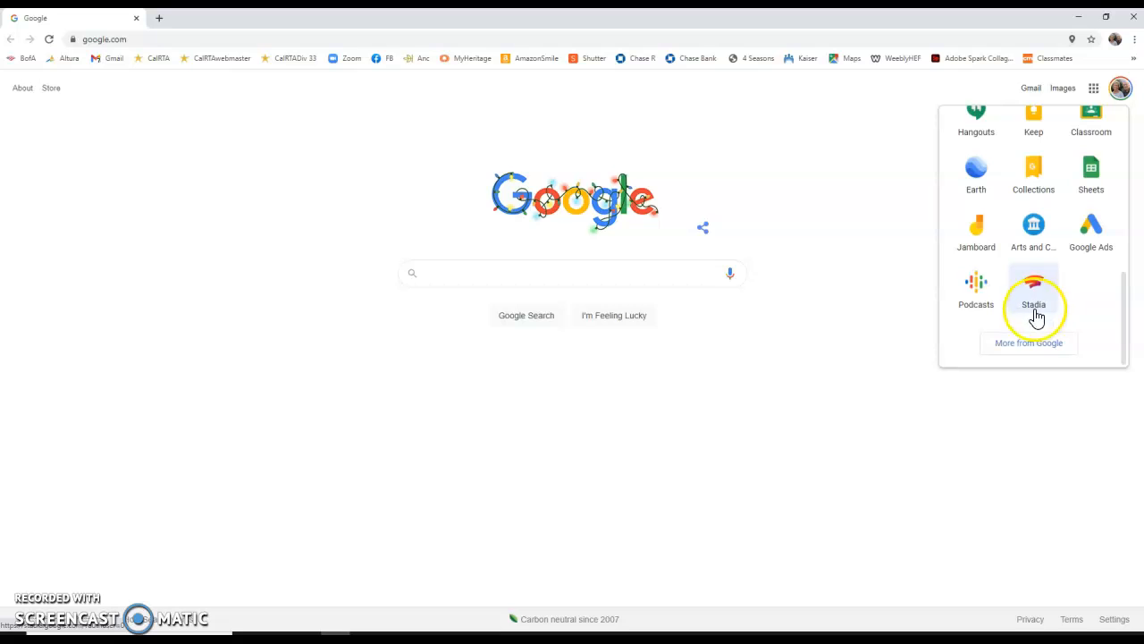
pyautogui.click(1034, 349)
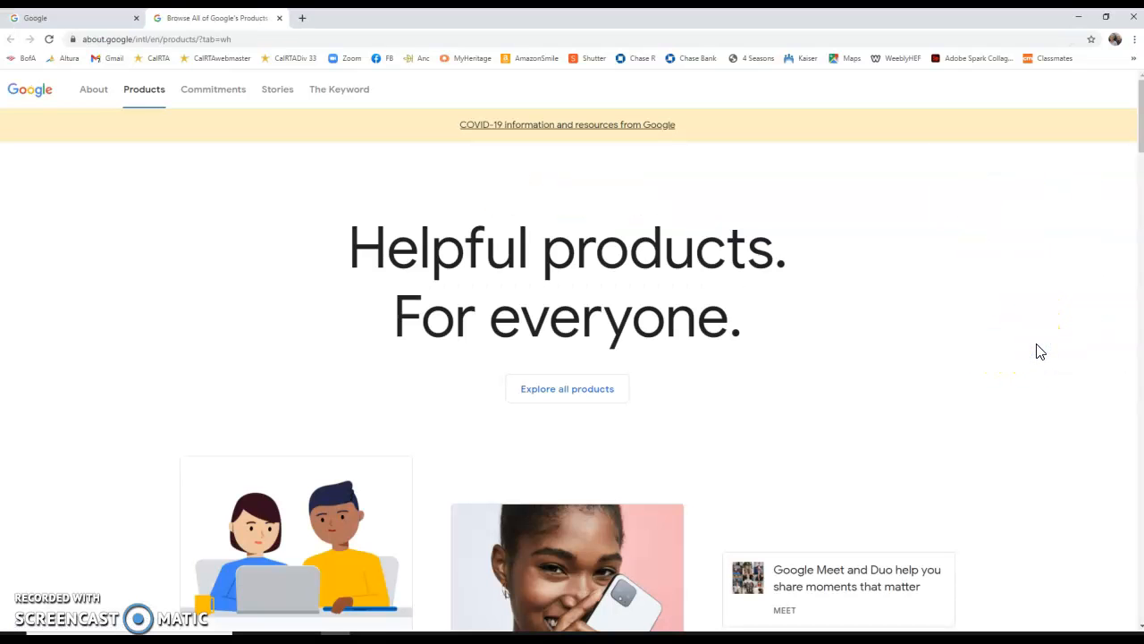
# - Open Forms from the All products list and enter the personal version of Google Forms
pyautogui.scroll(-4, 952, 306)
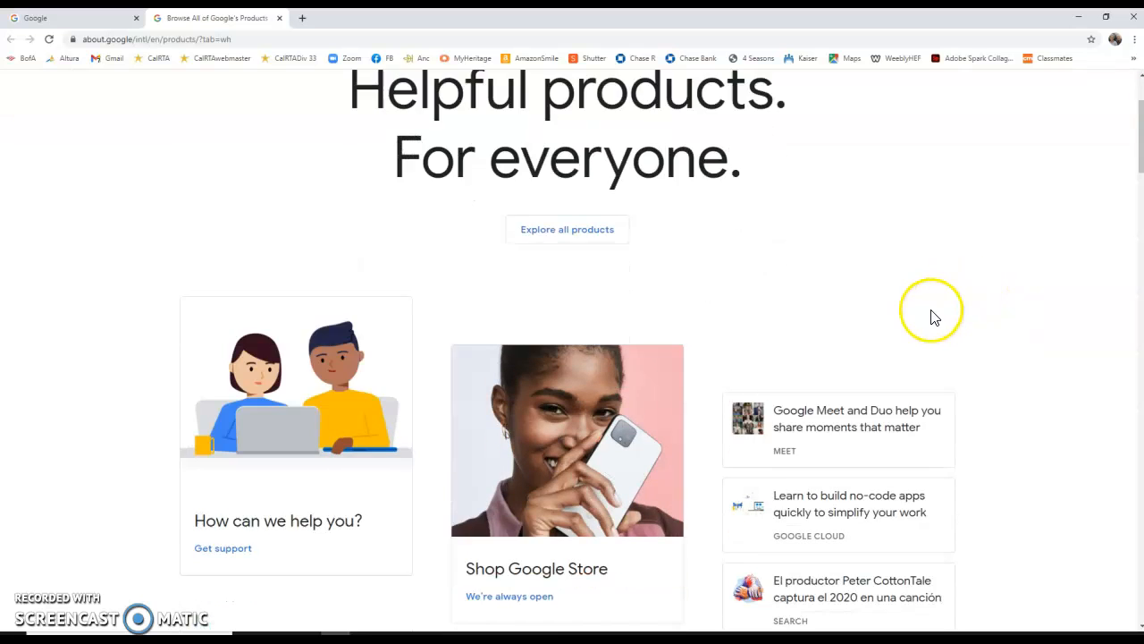
pyautogui.scroll(-7, 849, 372)
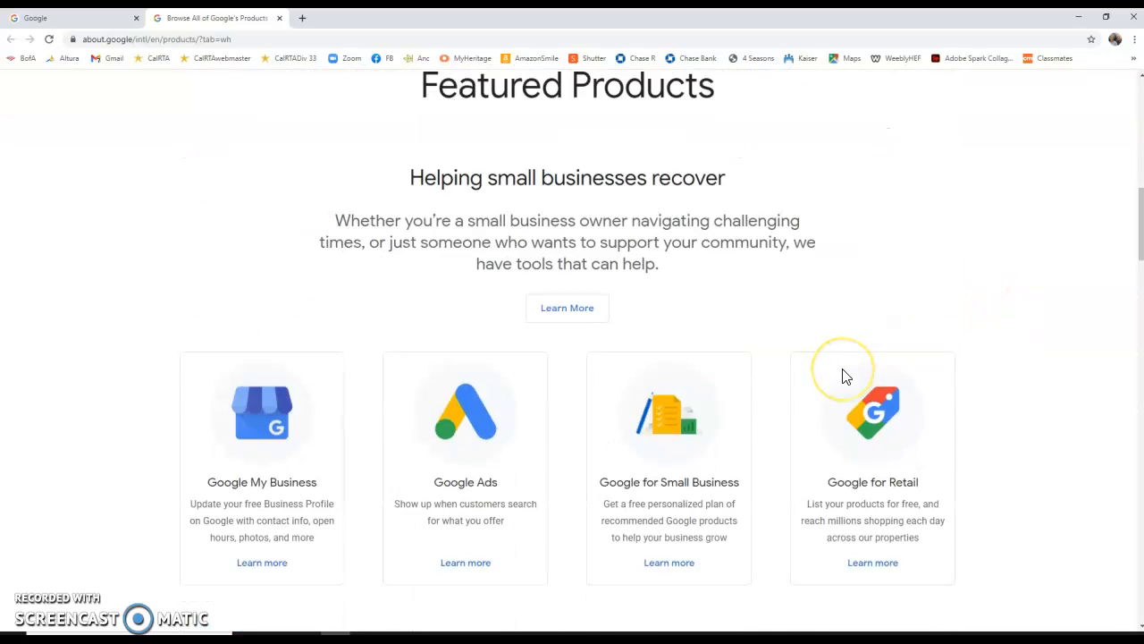
pyautogui.scroll(-10, 847, 375)
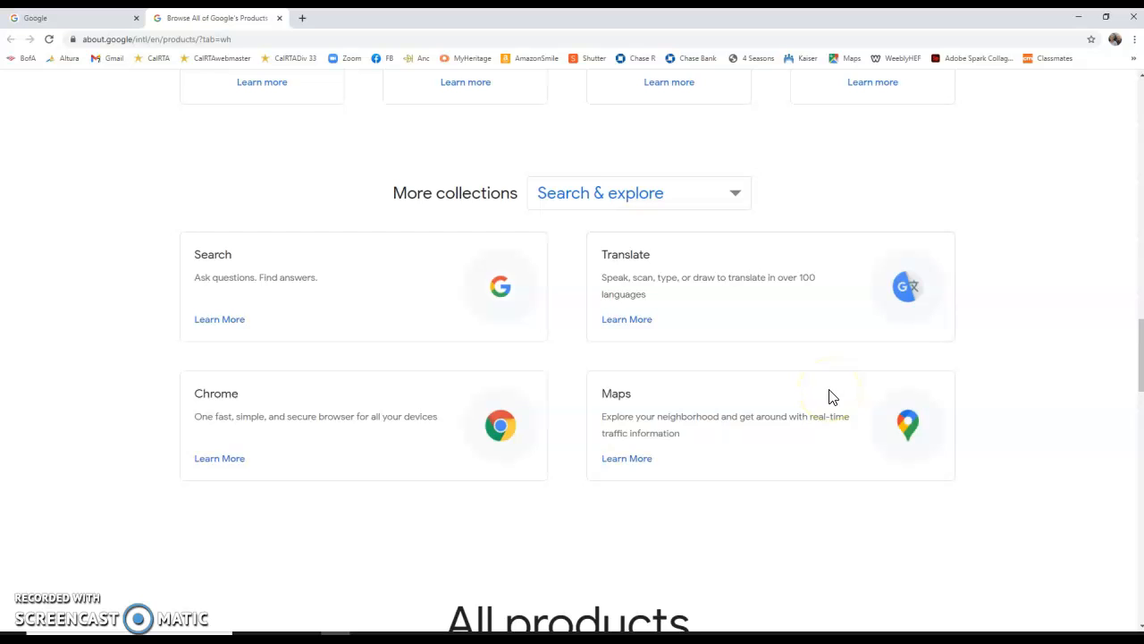
pyautogui.scroll(-1, 831, 394)
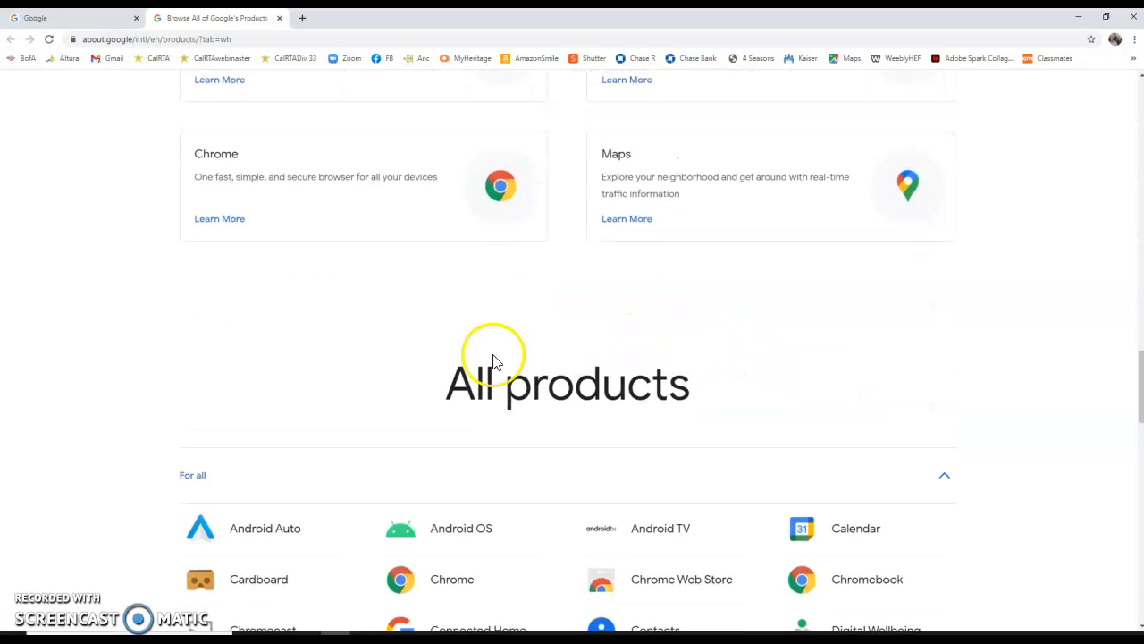
pyautogui.scroll(-2, 939, 348)
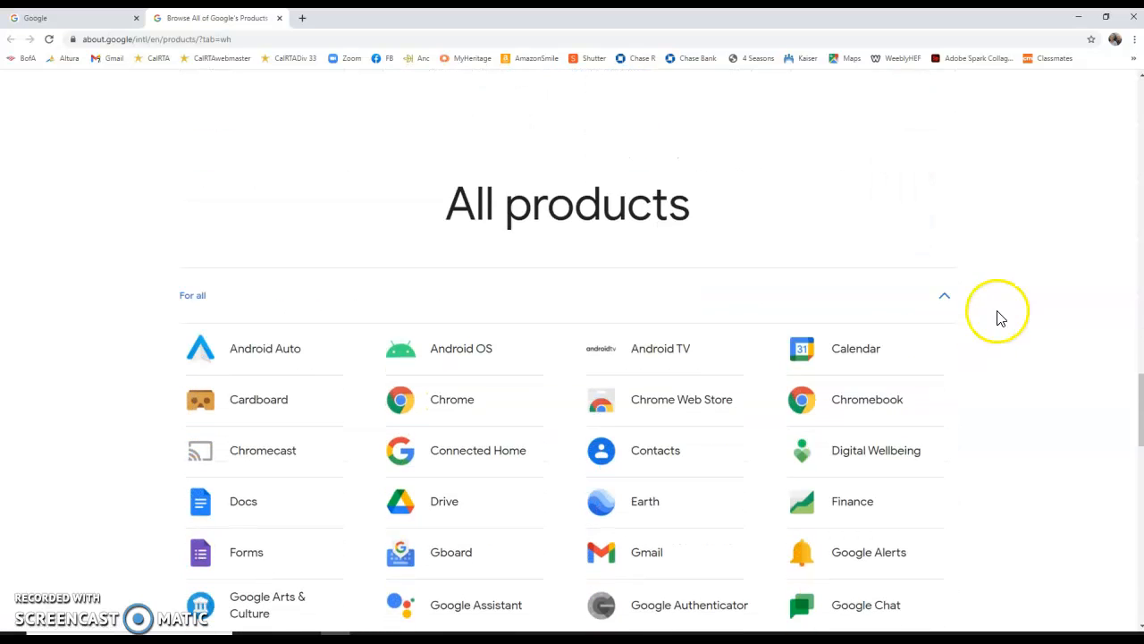
pyautogui.scroll(-1, 976, 288)
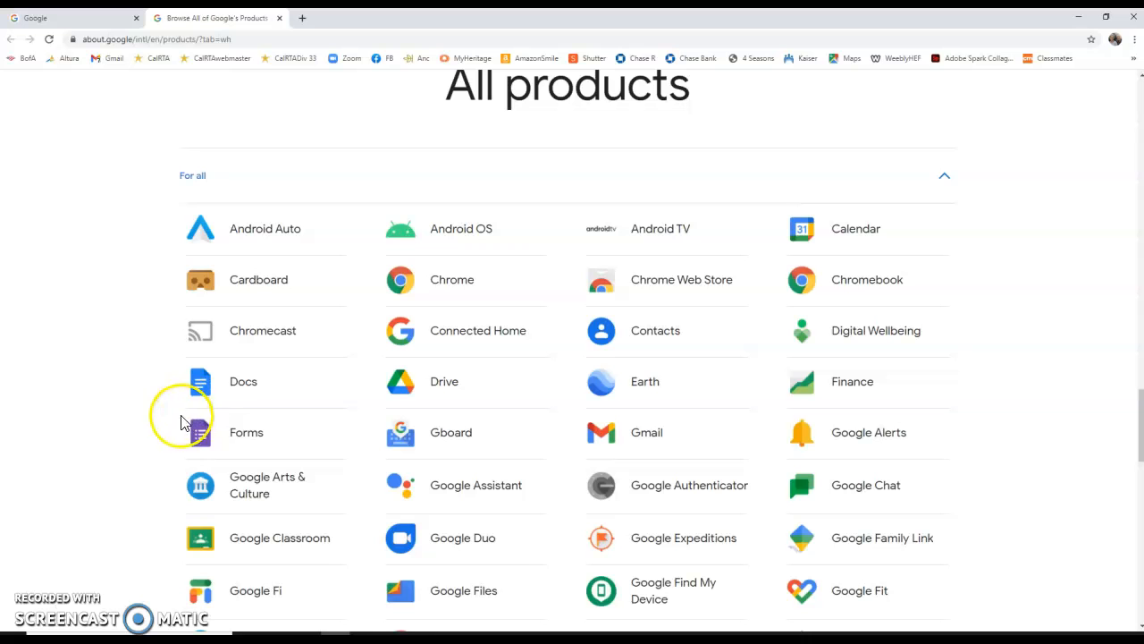
pyautogui.click(199, 436)
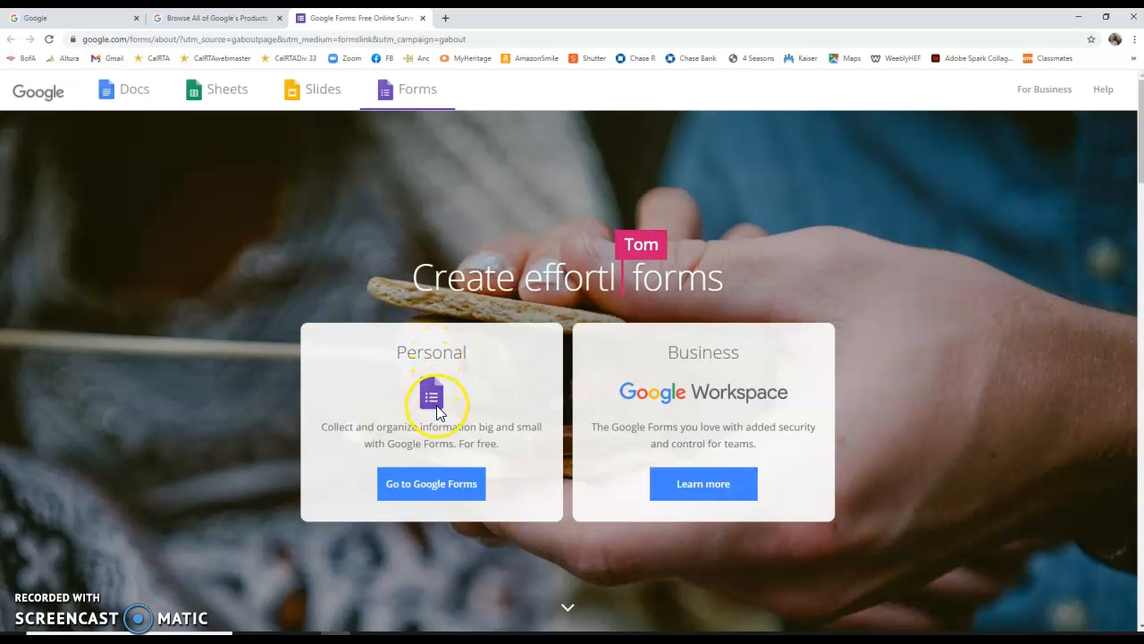
pyautogui.click(435, 487)
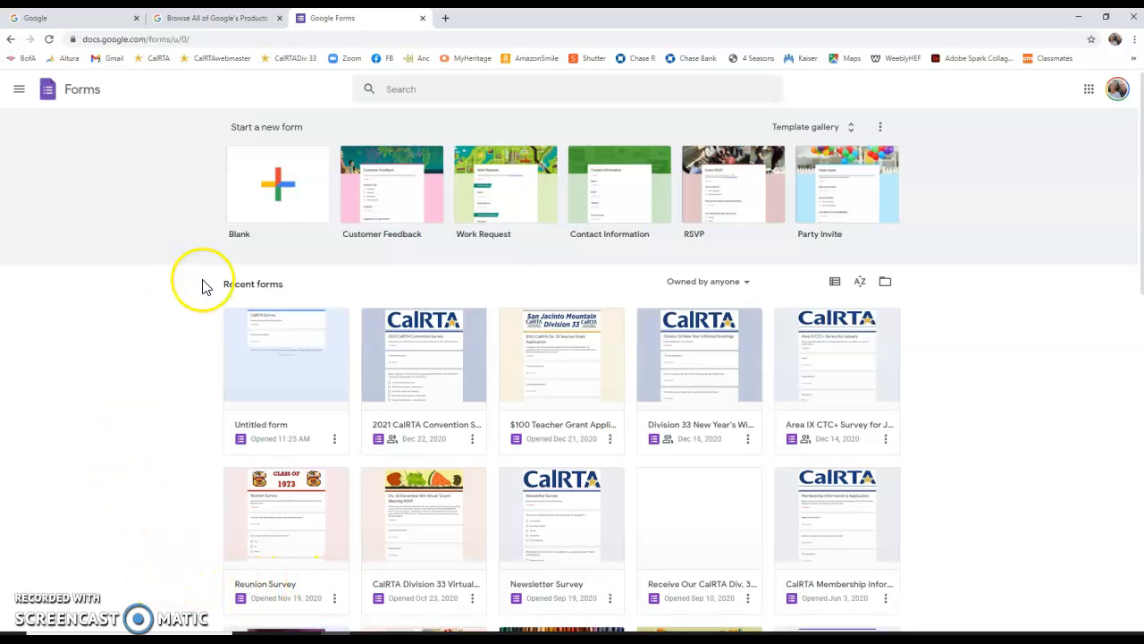
# - Create a new blank form
pyautogui.click(281, 194)
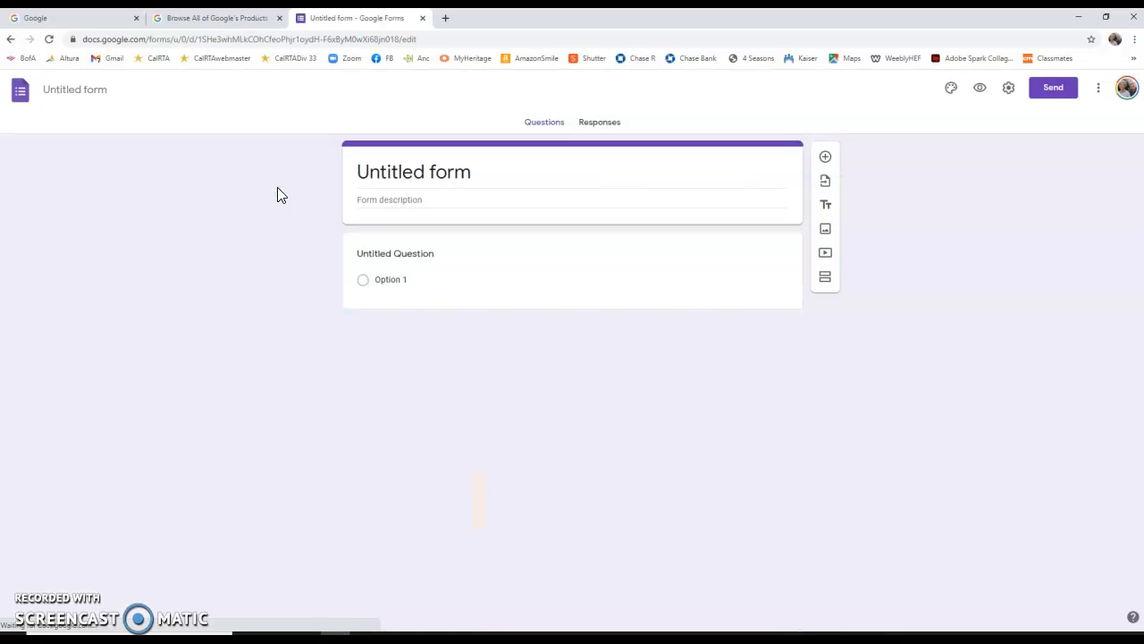
pyautogui.click(241, 121)
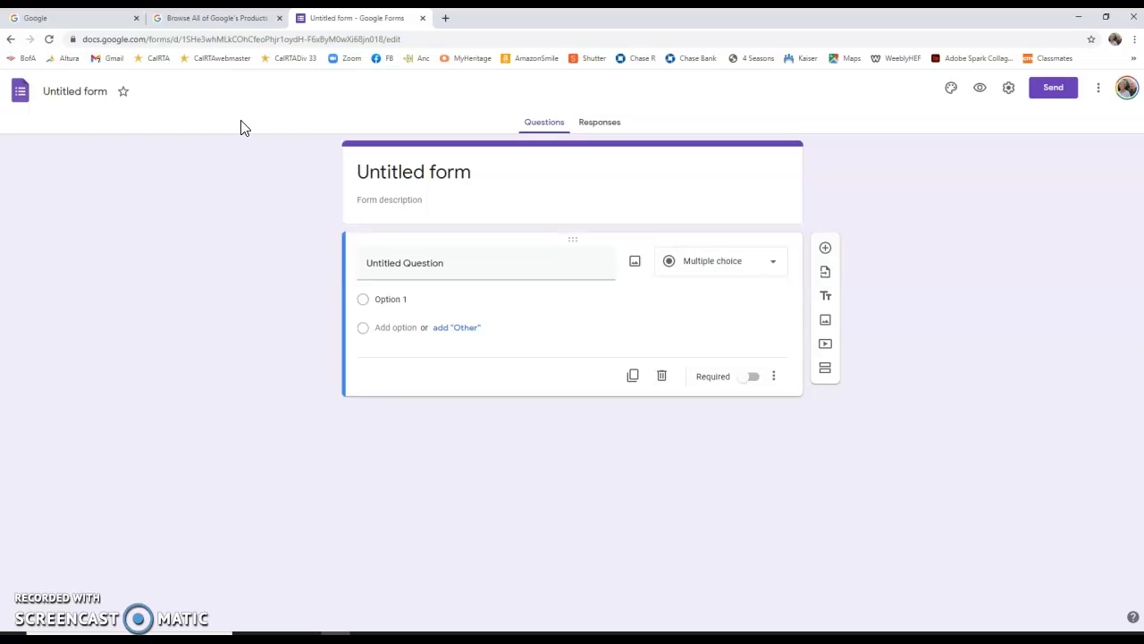
pyautogui.click(267, 120)
# - Insert the colorful jelly bean picture from the Work and School themes as the form's header image
pyautogui.click(952, 91)
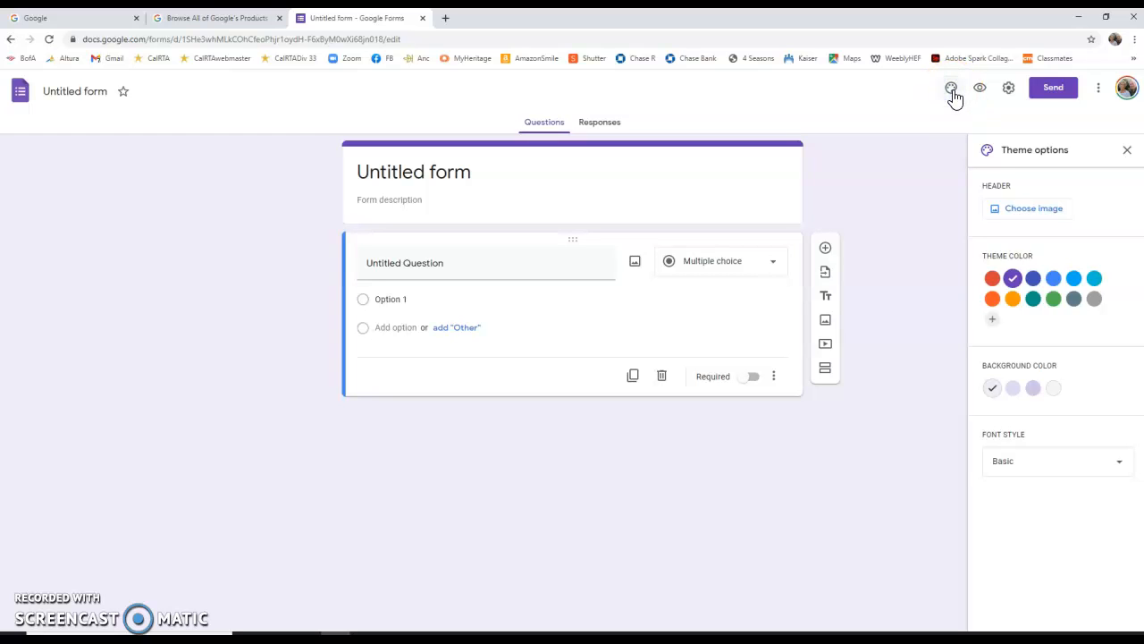
pyautogui.click(1044, 215)
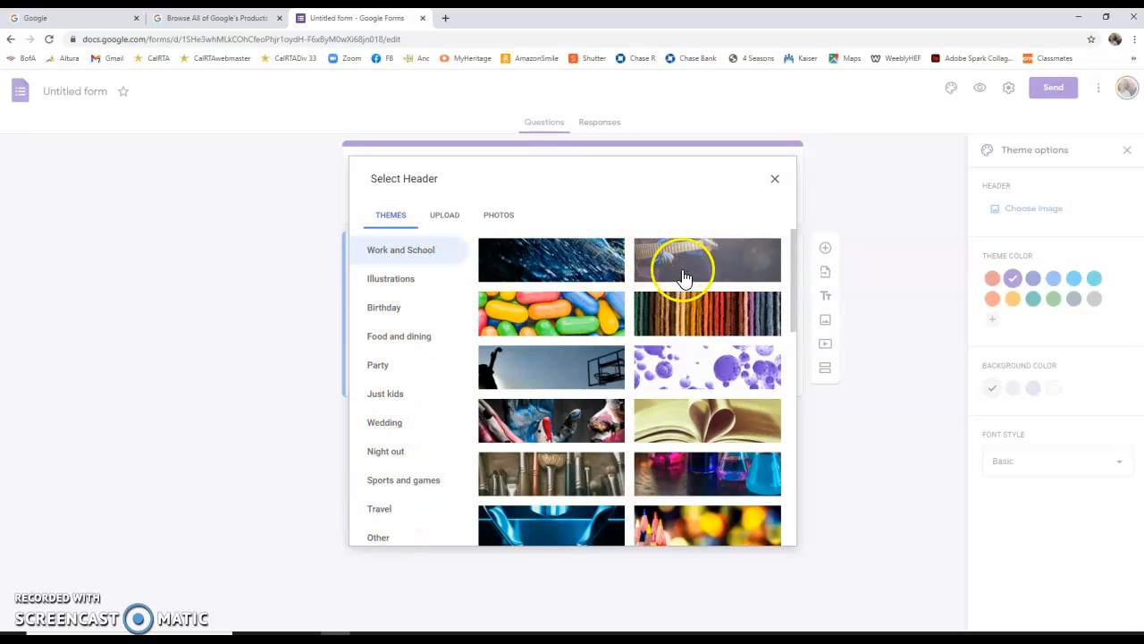
pyautogui.scroll(-6, 683, 277)
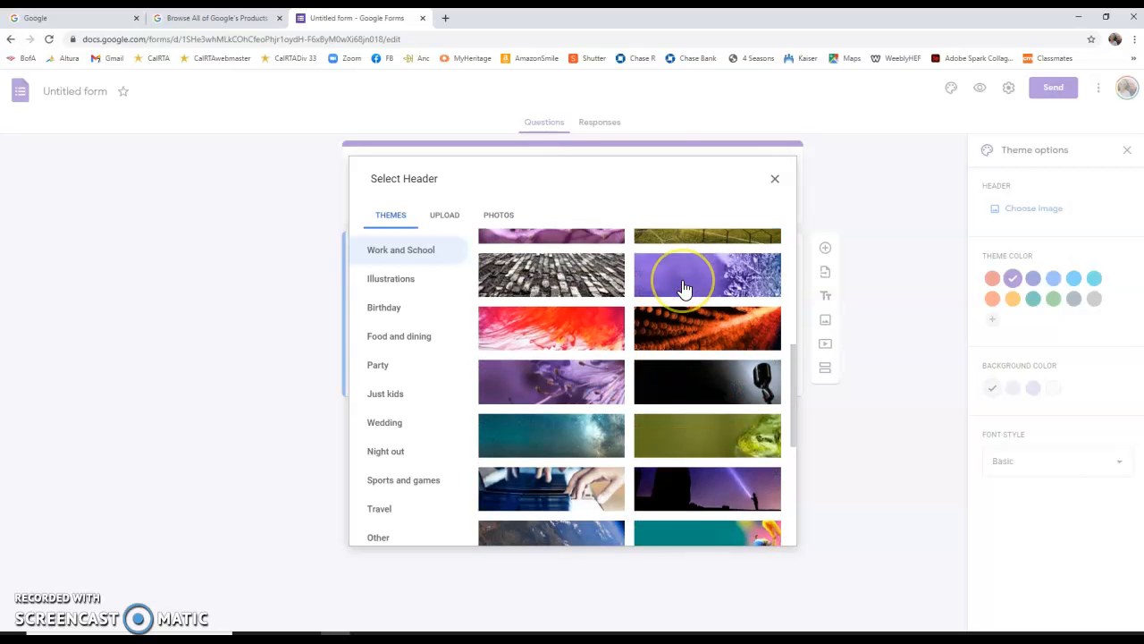
pyautogui.scroll(-1, 684, 288)
pyautogui.scroll(10, 683, 290)
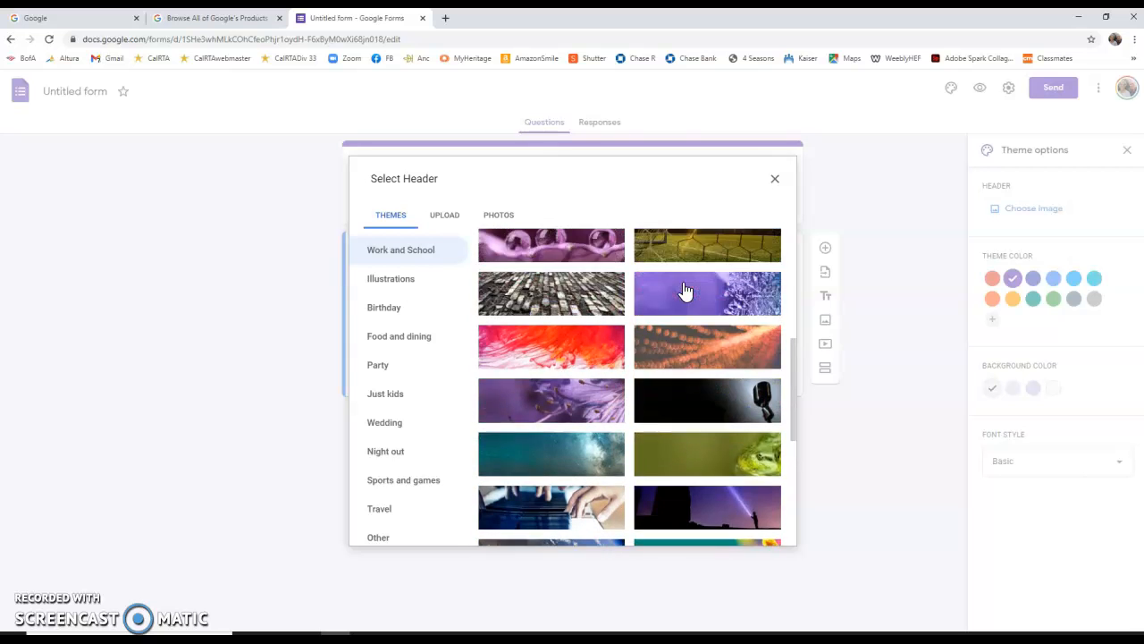
pyautogui.scroll(1, 683, 291)
pyautogui.click(550, 309)
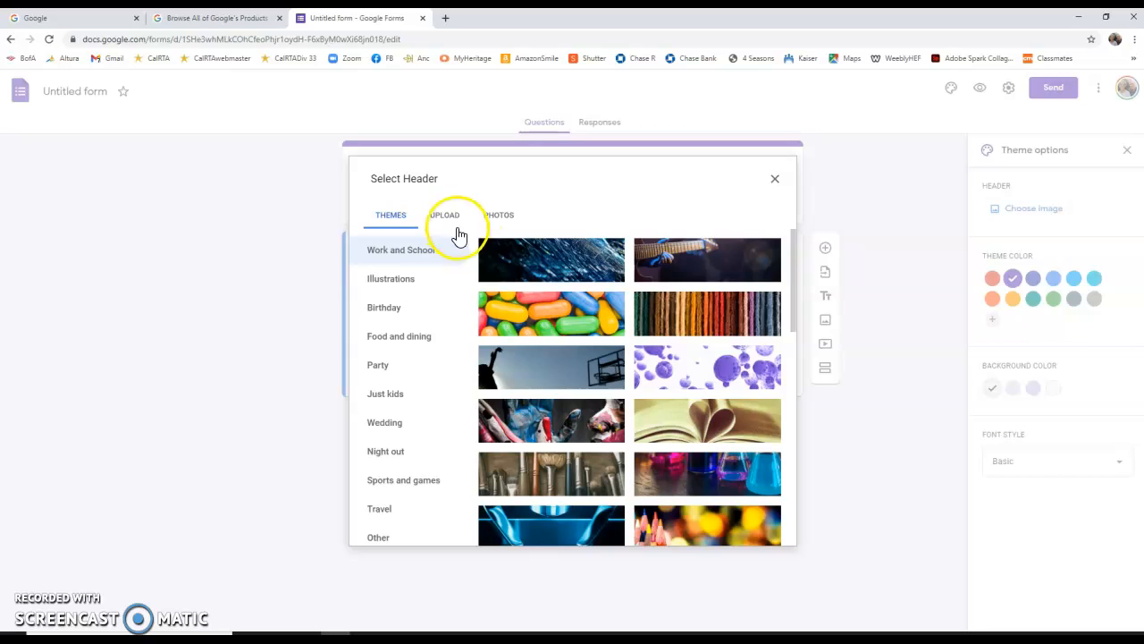
pyautogui.click(562, 312)
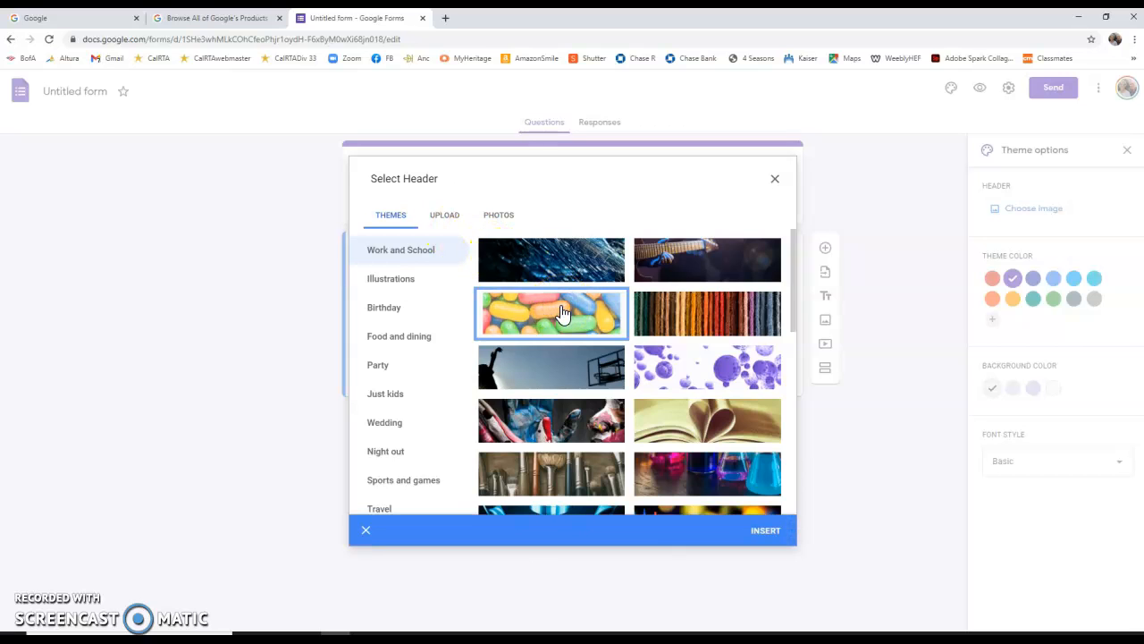
pyautogui.click(770, 533)
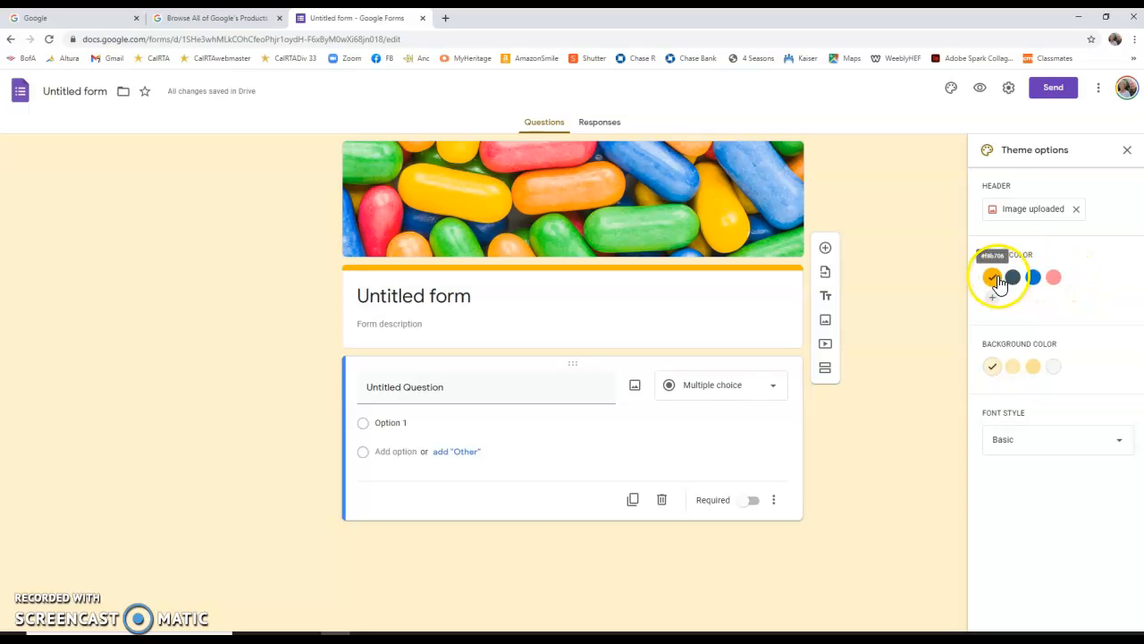
# - Set the form's theme color to blue
pyautogui.click(1055, 279)
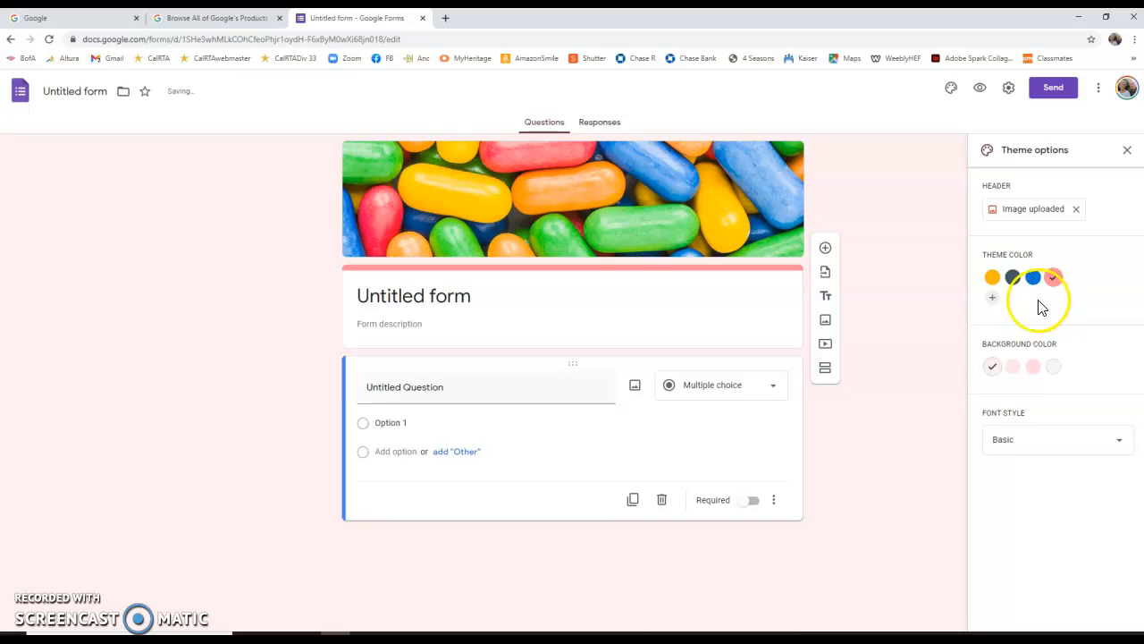
pyautogui.click(1033, 277)
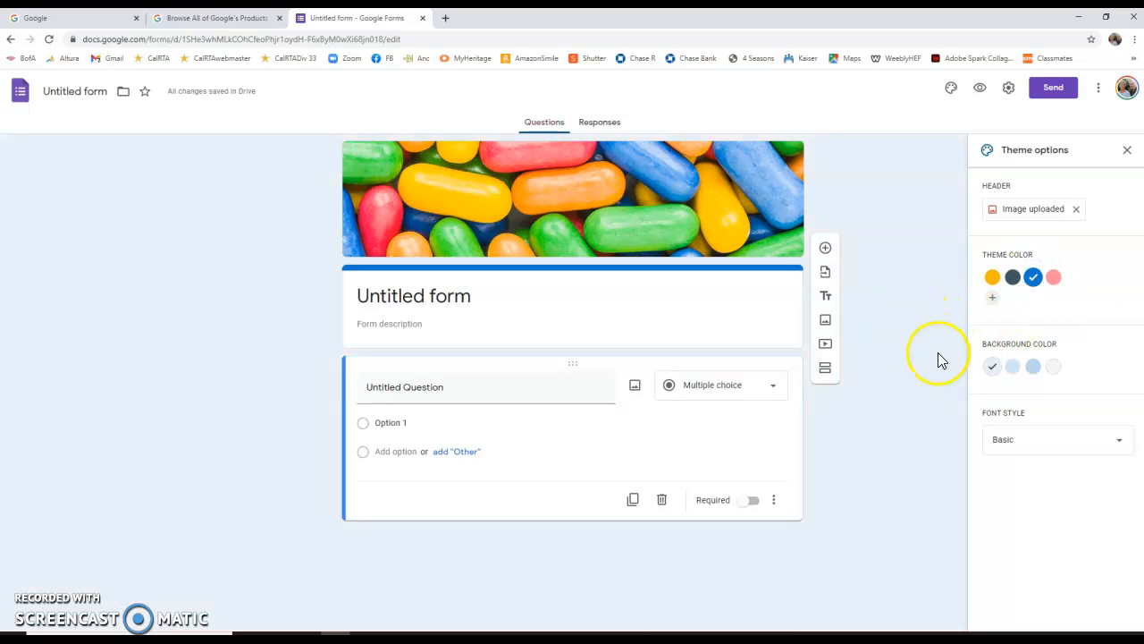
# - Try the Decorative font style on the form and return it to Basic
pyautogui.click(1121, 442)
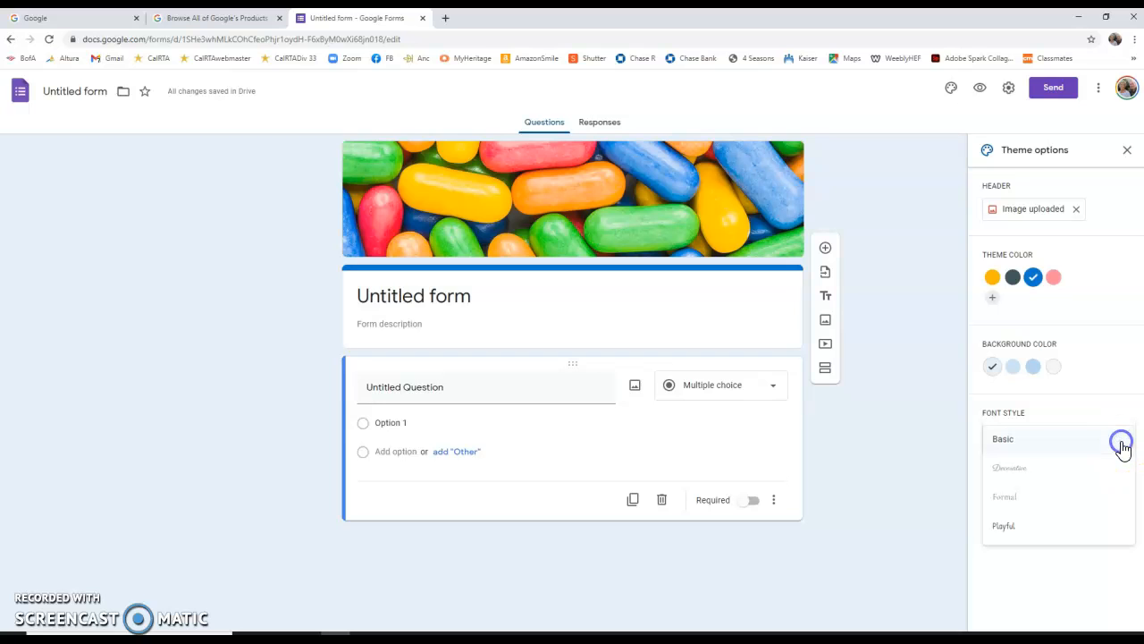
pyautogui.click(1013, 468)
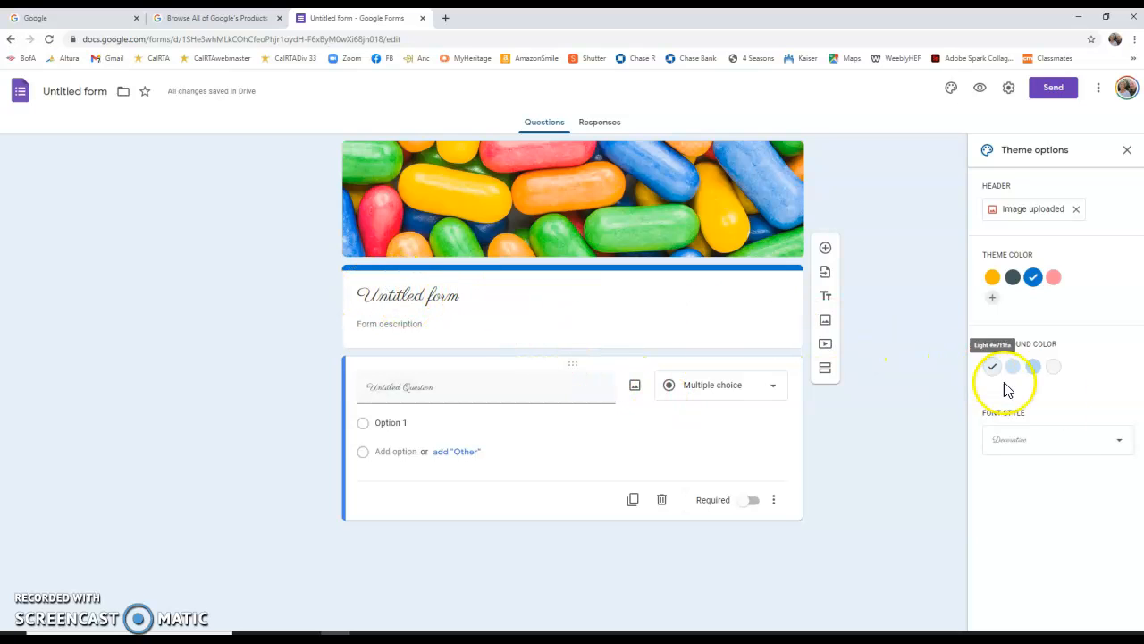
pyautogui.click(1120, 442)
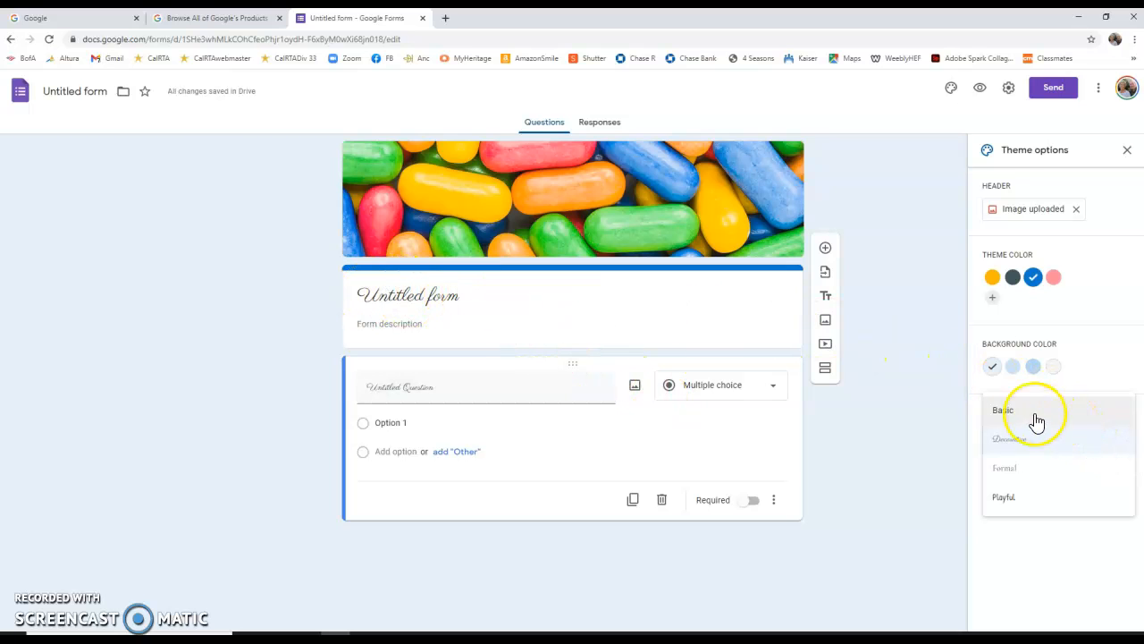
pyautogui.click(1002, 413)
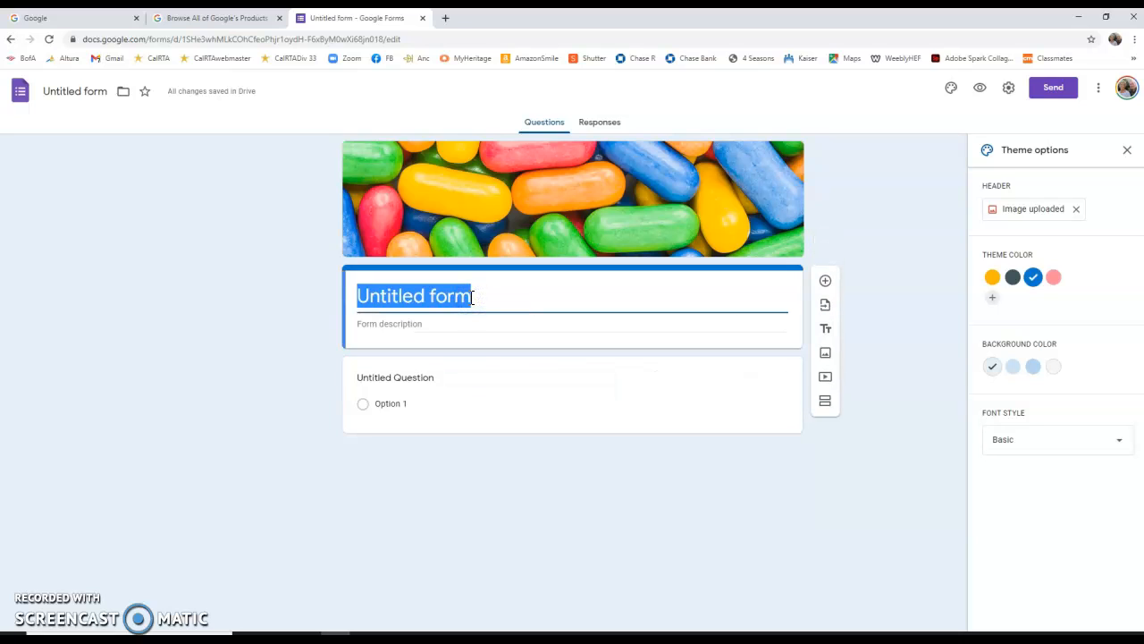
# - Title the form "Survey" and enter the description "Please complete all questions below."
pyautogui.press('BackSpace')
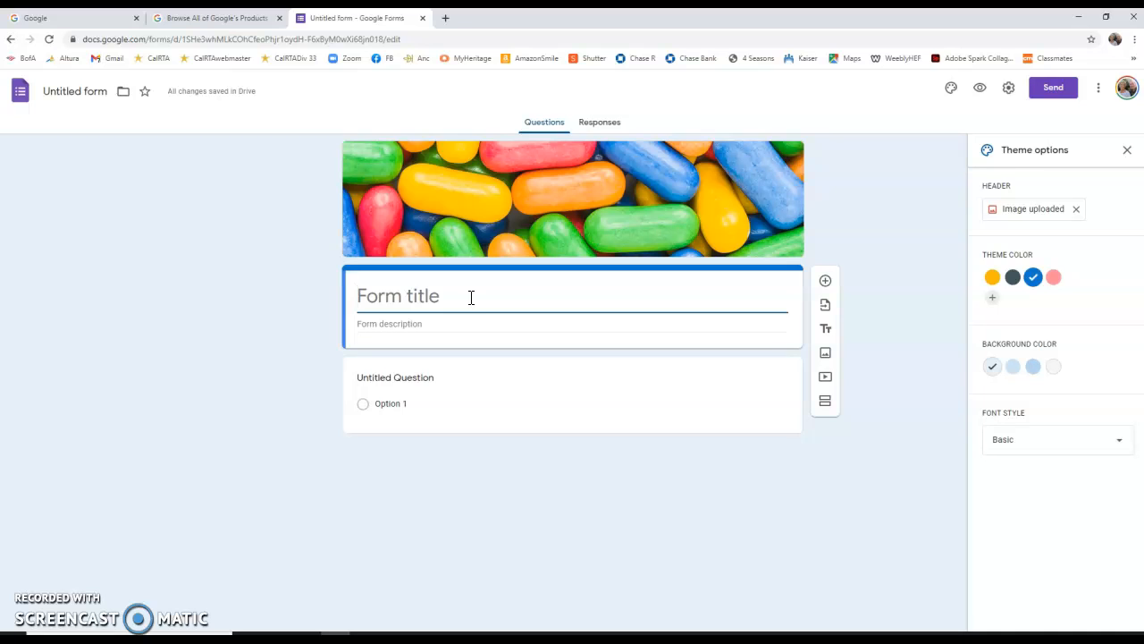
pyautogui.write('S')
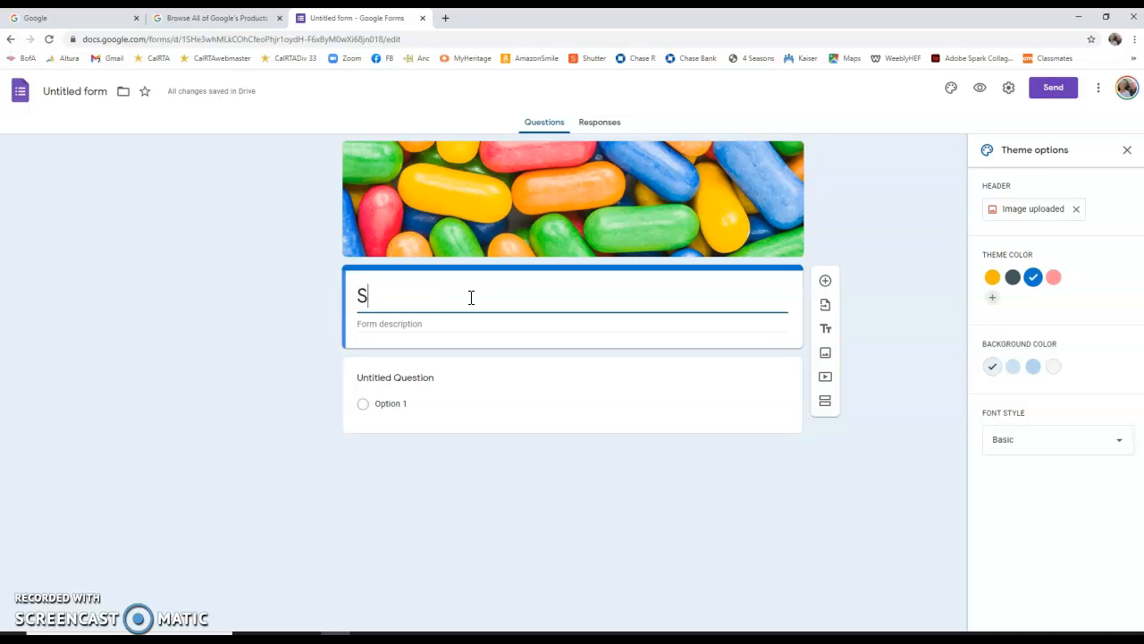
pyautogui.write('urvey')
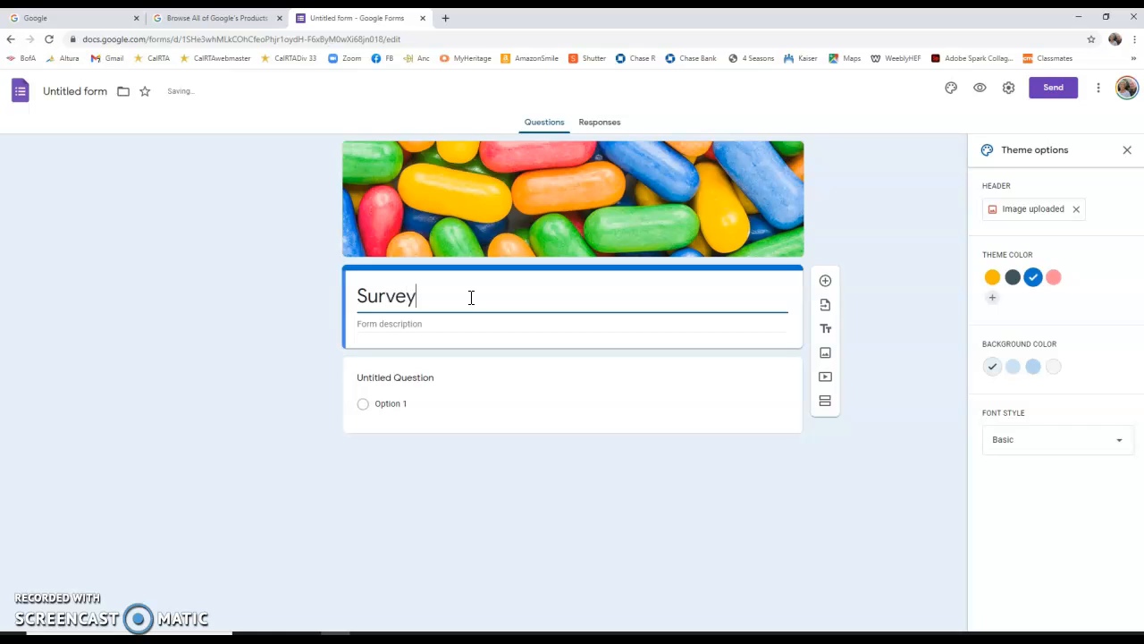
pyautogui.click(412, 300)
pyautogui.click(399, 323)
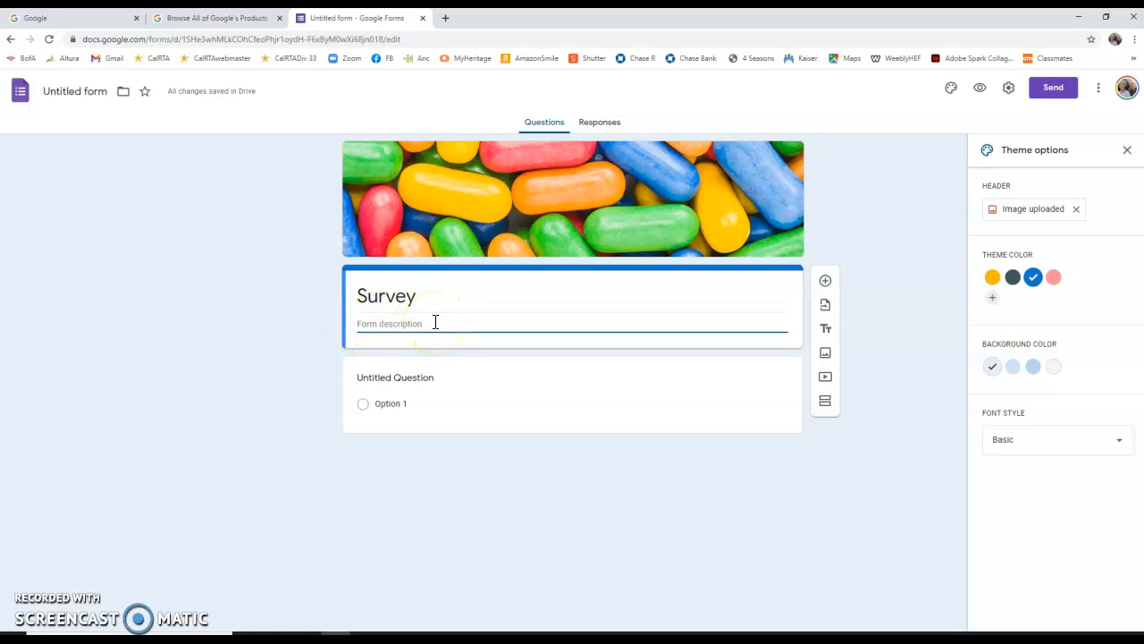
pyautogui.write('Please complete all questions below.')
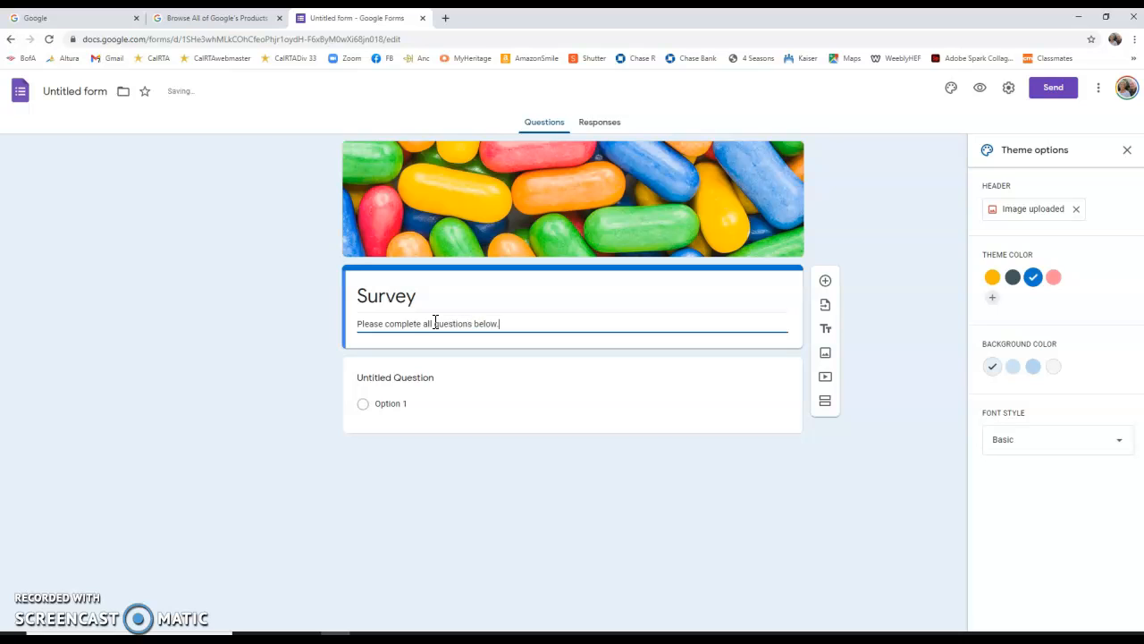
pyautogui.click(877, 329)
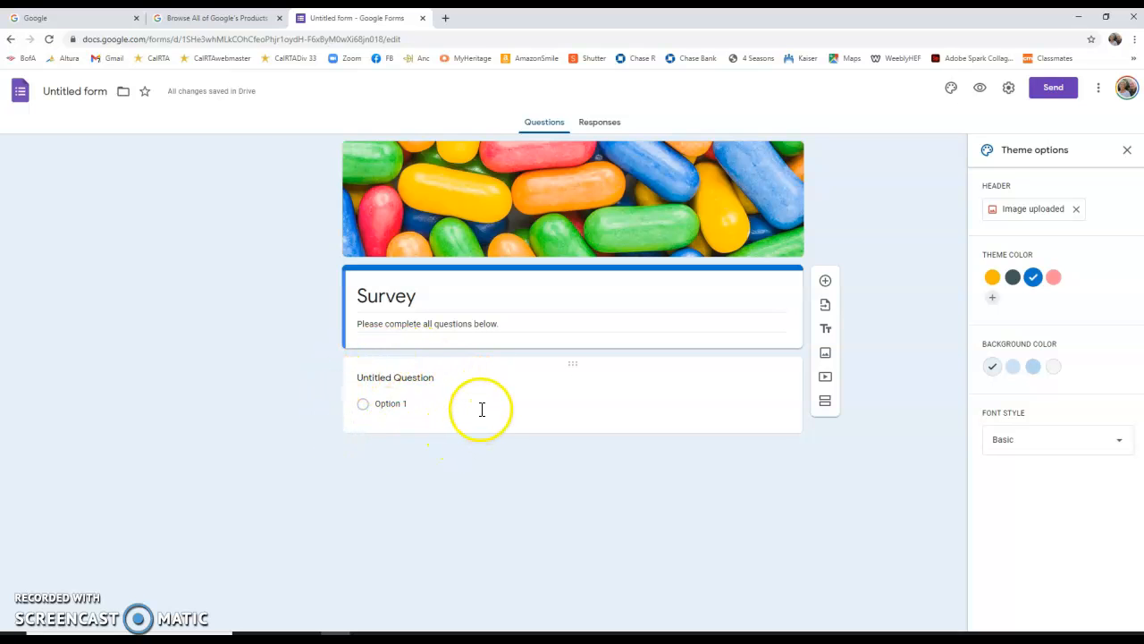
# - Title the first question "1. First and last name"
pyautogui.click(359, 377)
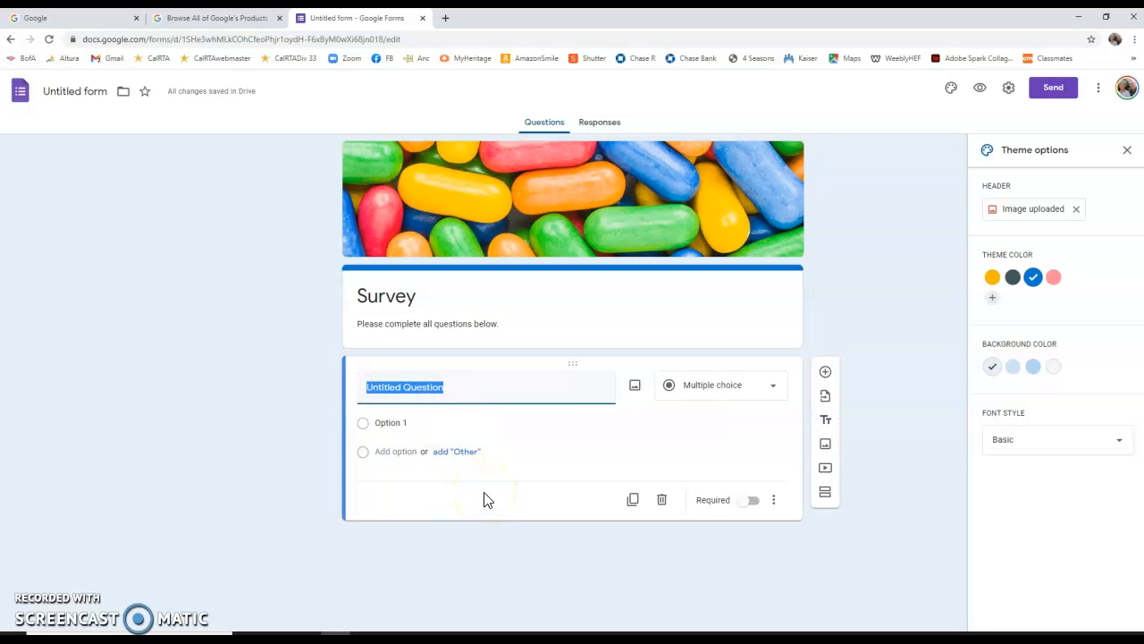
pyautogui.press('BackSpace')
pyautogui.write('1.')
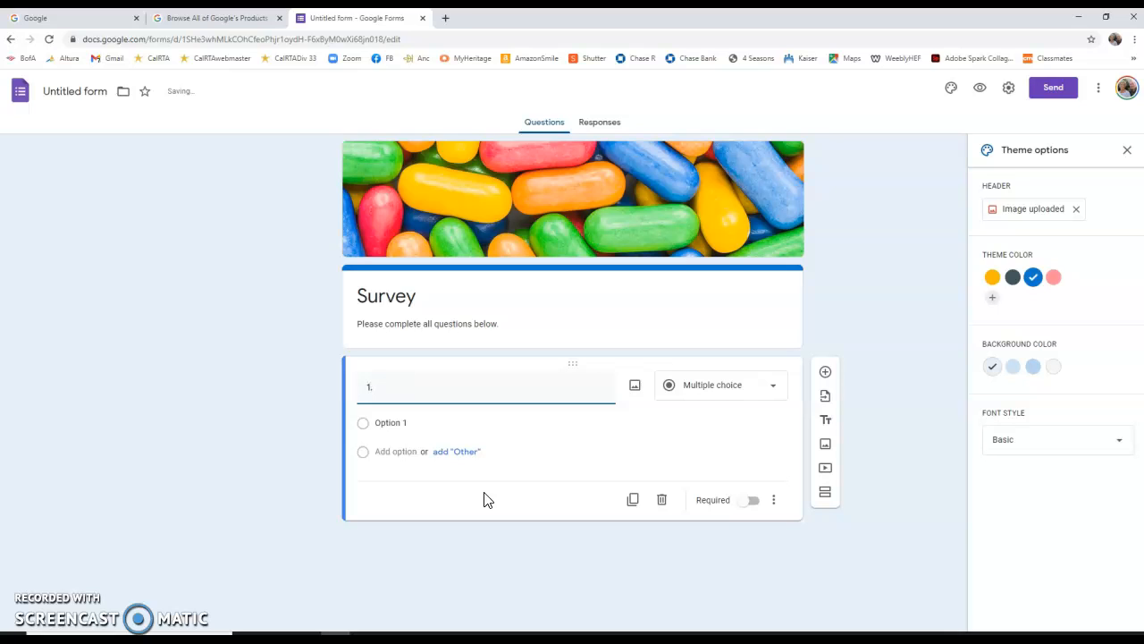
pyautogui.write(' First and last')
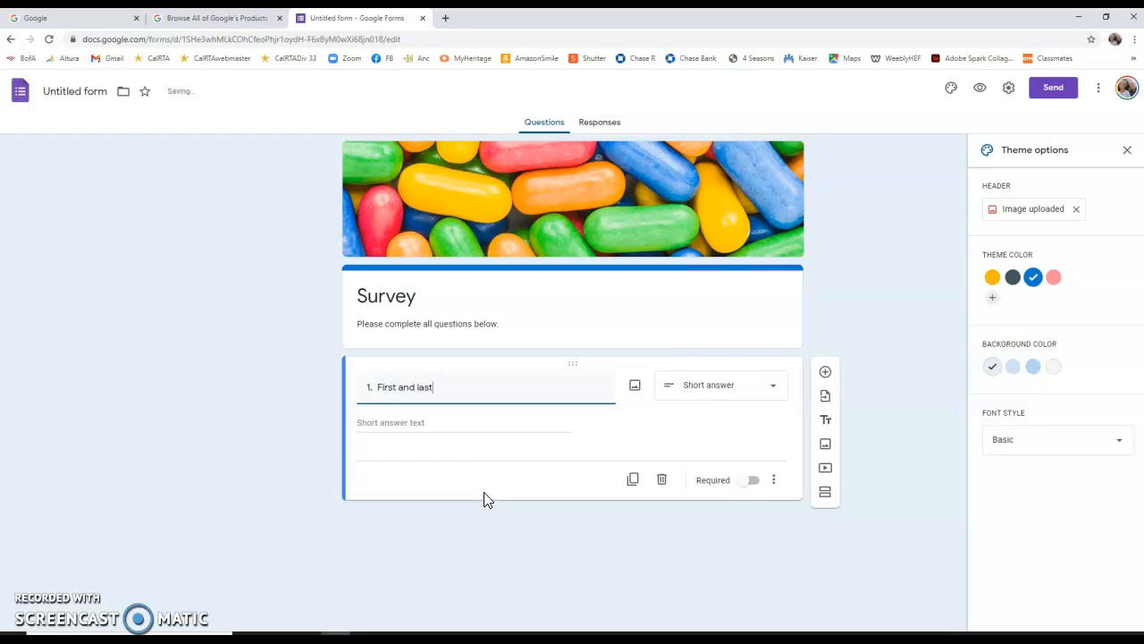
pyautogui.write(' name')
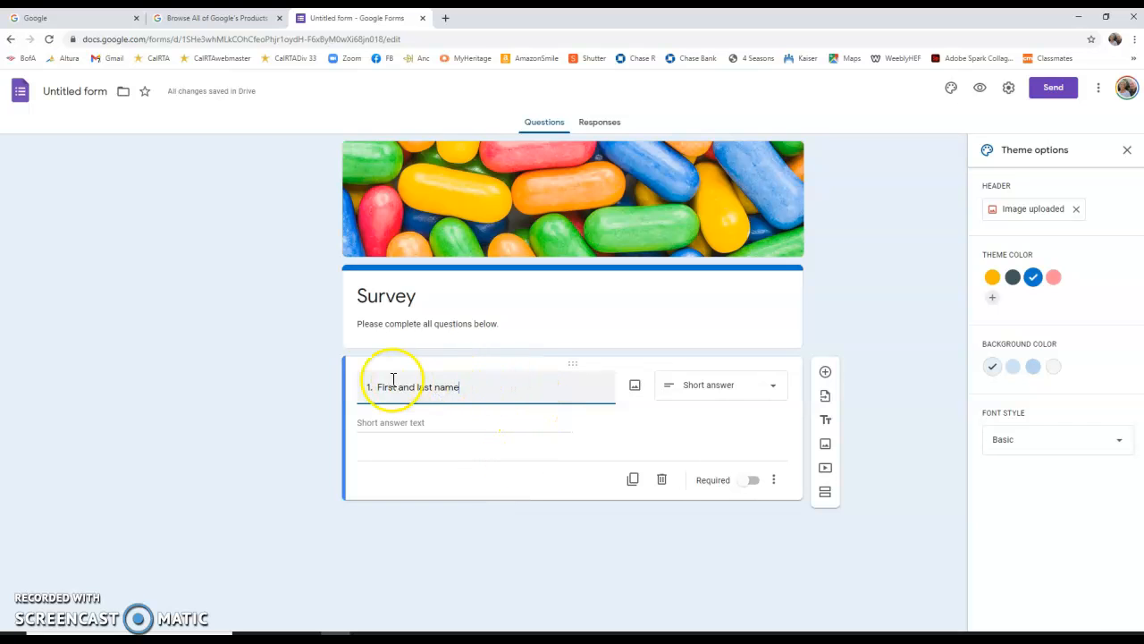
pyautogui.click(480, 386)
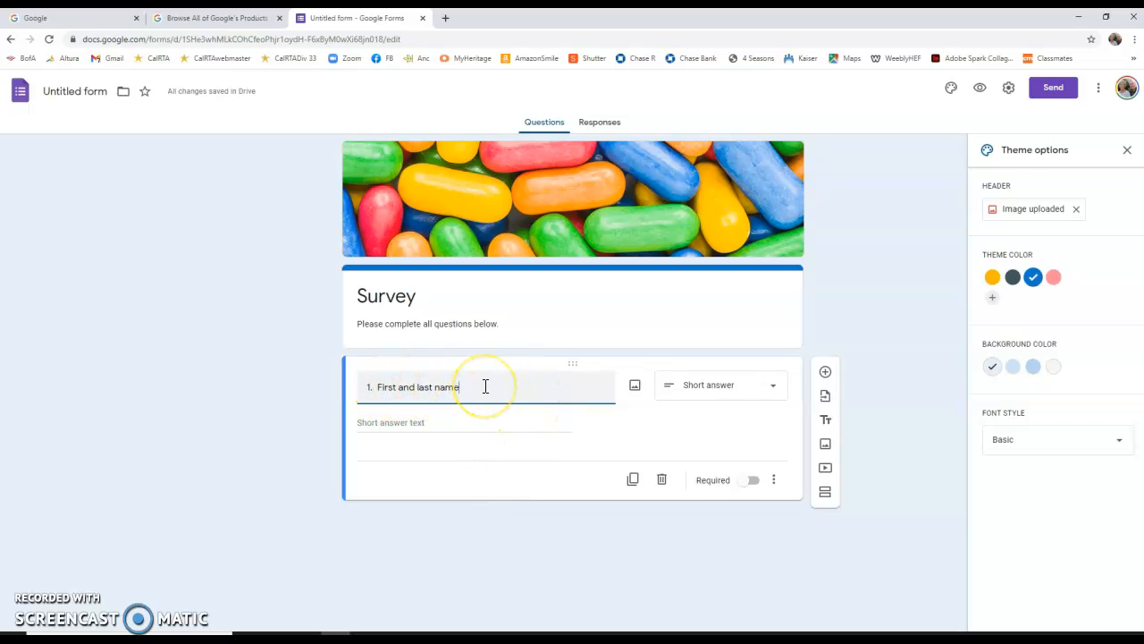
pyautogui.click(486, 386)
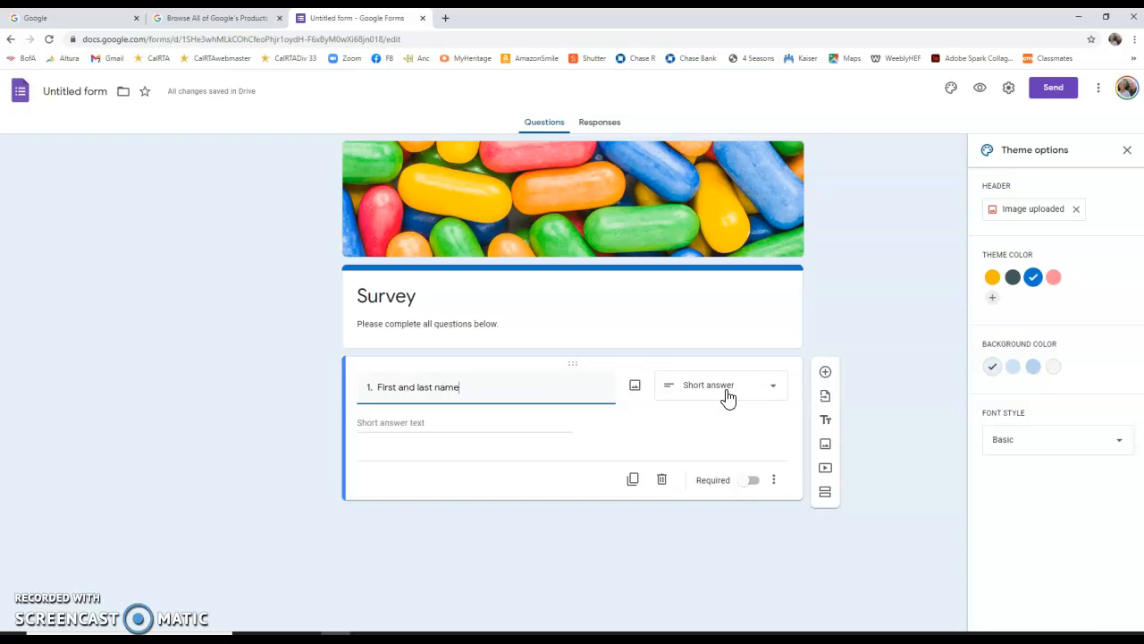
# - Review the answer types for question 1, keep Short answer, and make the question required
pyautogui.click(774, 390)
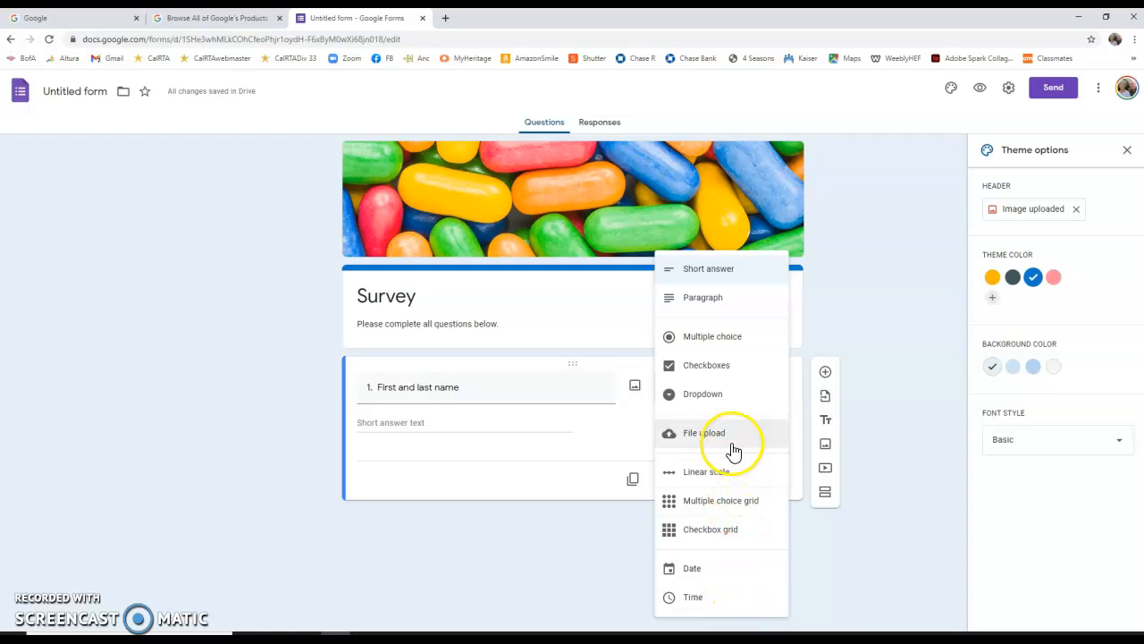
pyautogui.click(850, 253)
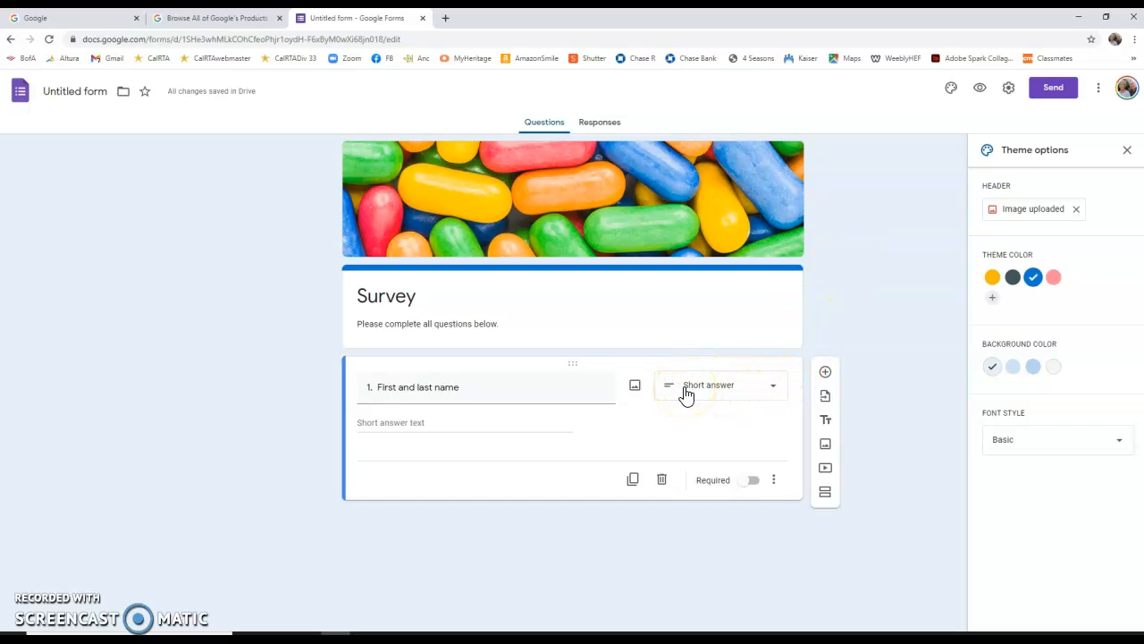
pyautogui.click(754, 482)
pyautogui.click(749, 491)
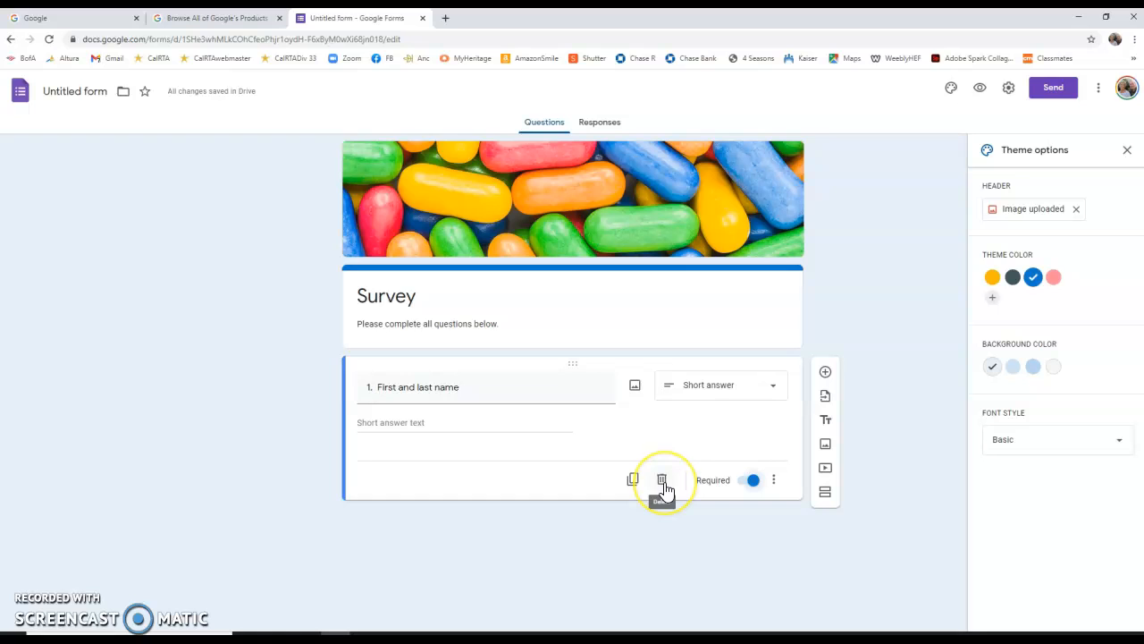
# - Add a second question, "2. What position do you hold in your Division?", keeping the Multiple choice answer type
pyautogui.click(825, 373)
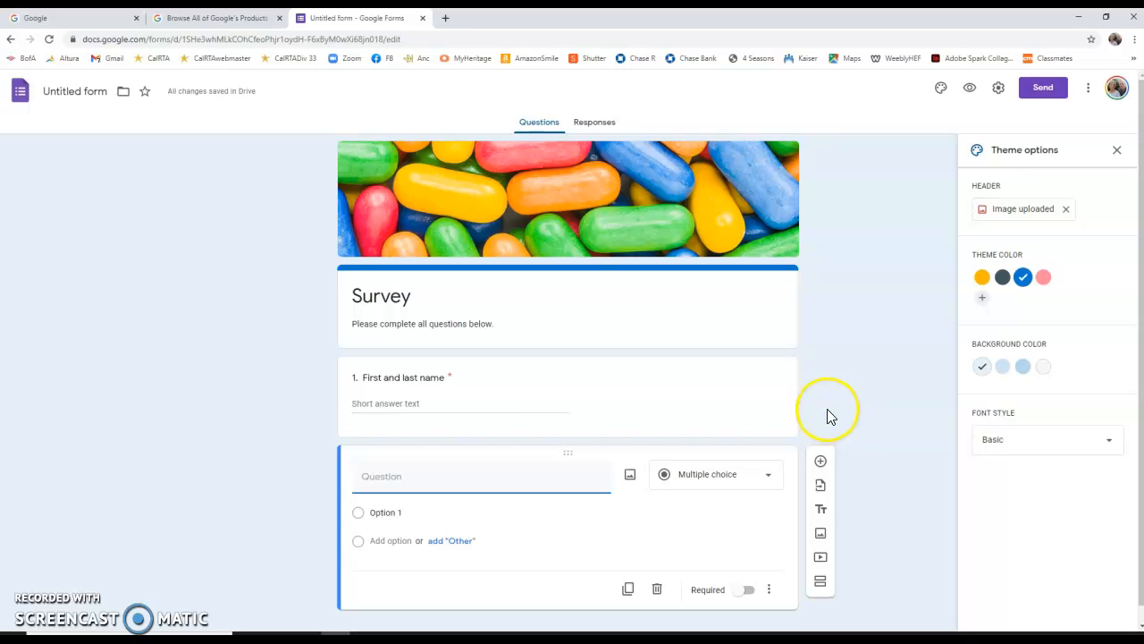
pyautogui.write('2. ')
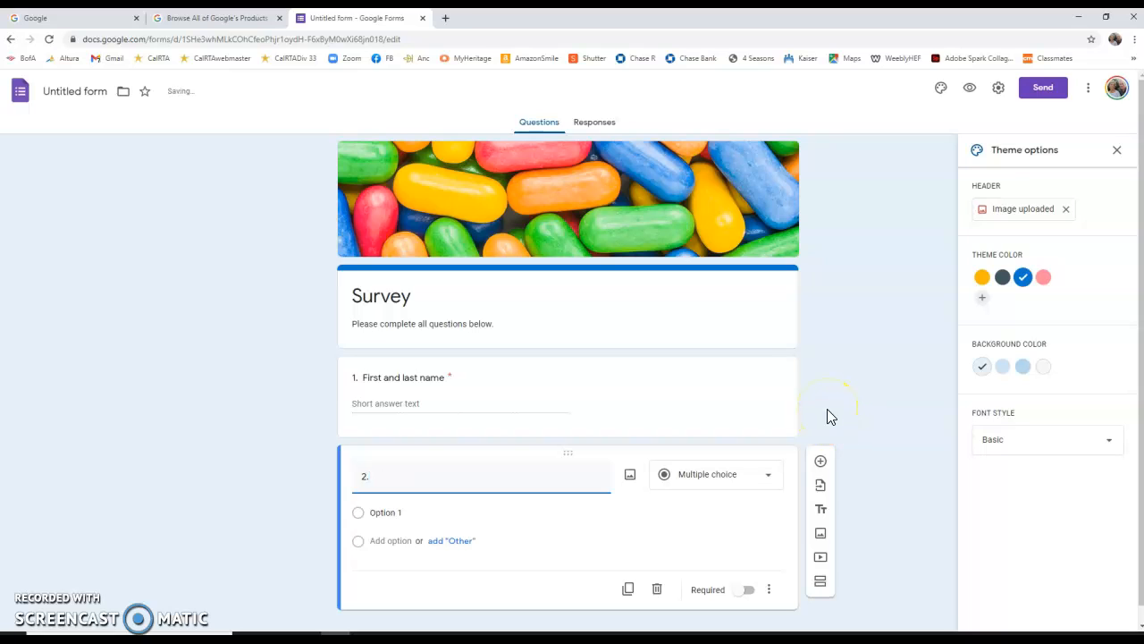
pyautogui.write('W')
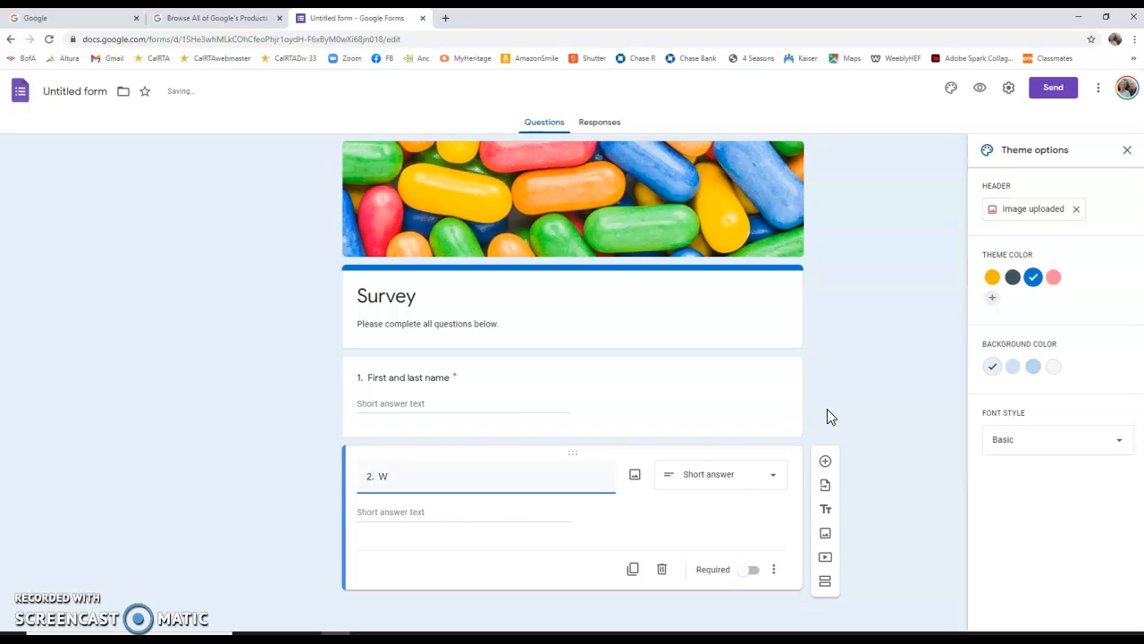
pyautogui.write('hat position do you hold in your Division?')
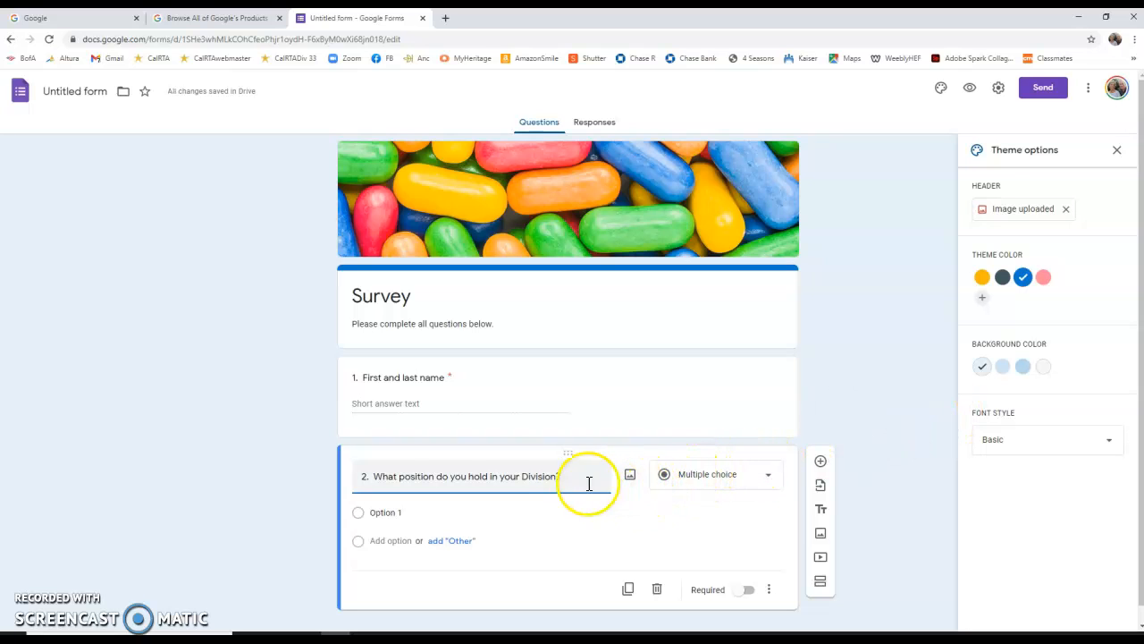
pyautogui.click(768, 483)
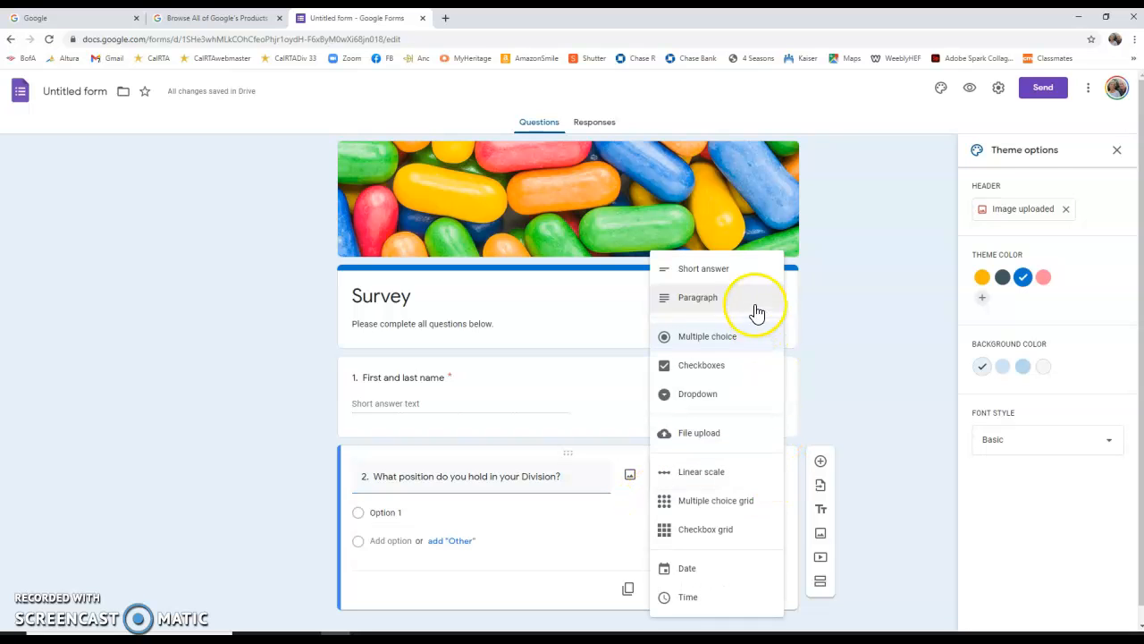
pyautogui.click(637, 512)
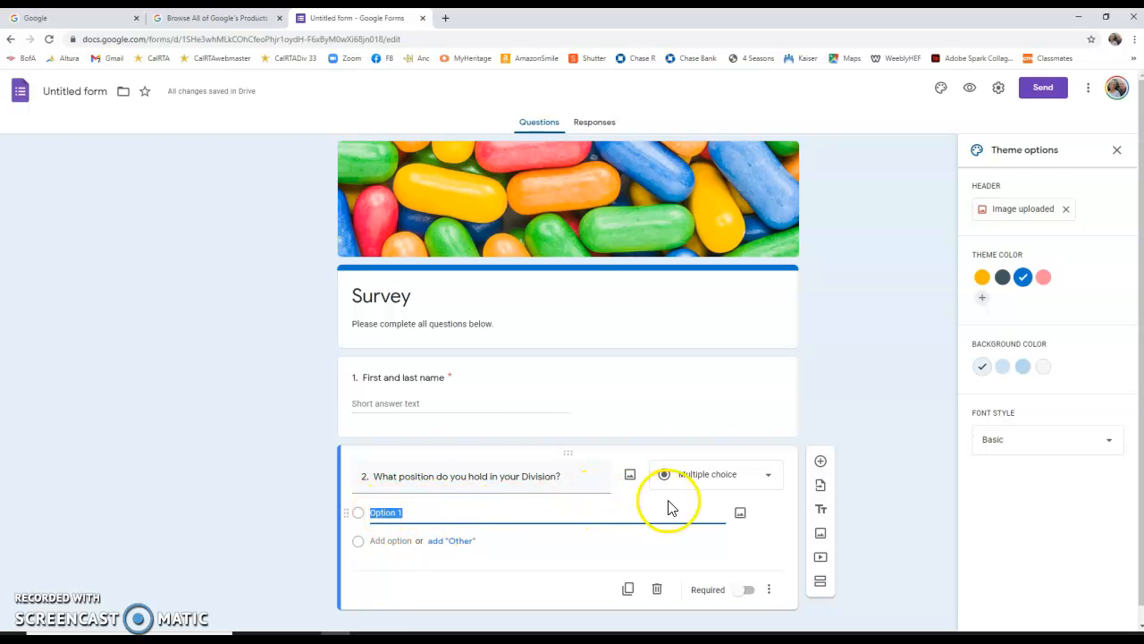
pyautogui.click(639, 491)
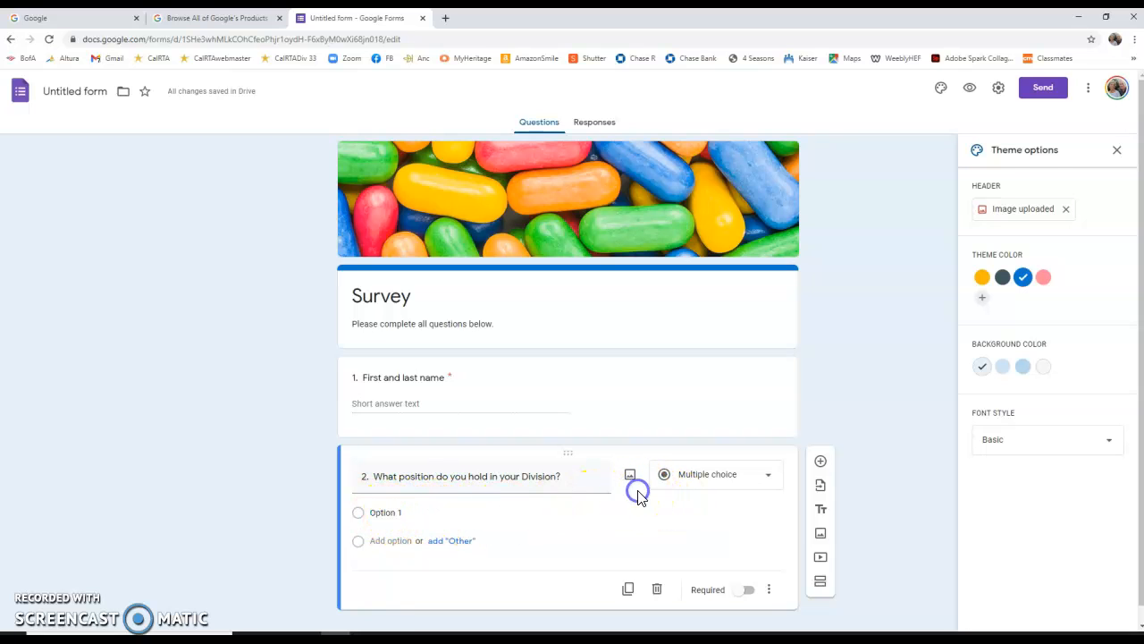
# - Give question 2 the options President, Vice President and Other, and make it required
pyautogui.click(410, 513)
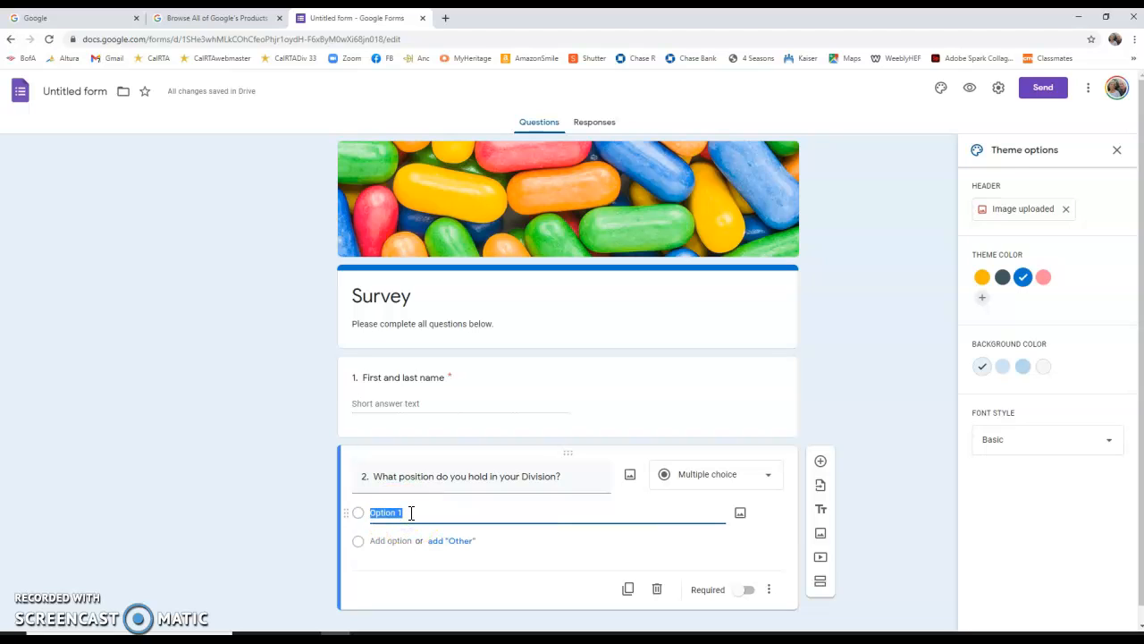
pyautogui.press('BackSpace')
pyautogui.write('President')
pyautogui.click(401, 541)
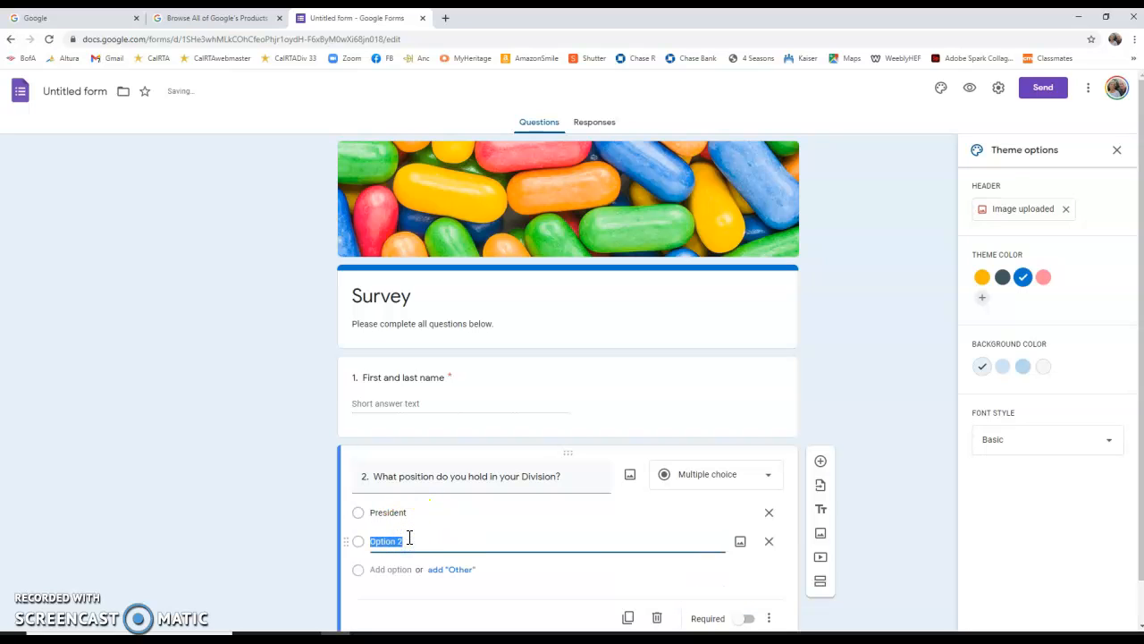
pyautogui.write('Vice President')
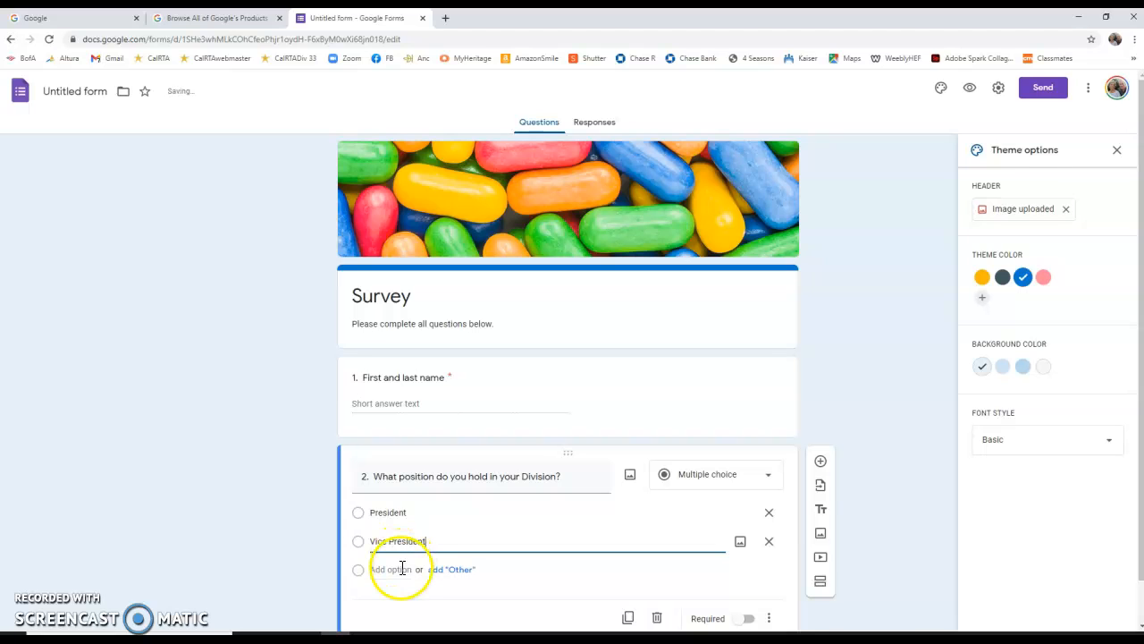
pyautogui.click(462, 578)
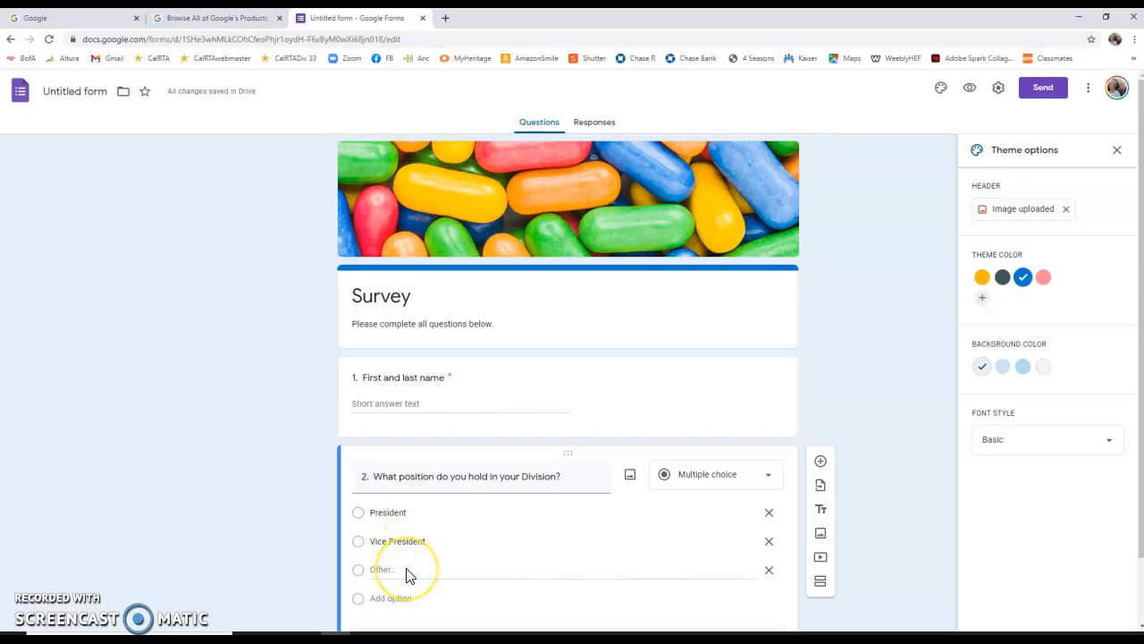
pyautogui.scroll(-1, 864, 503)
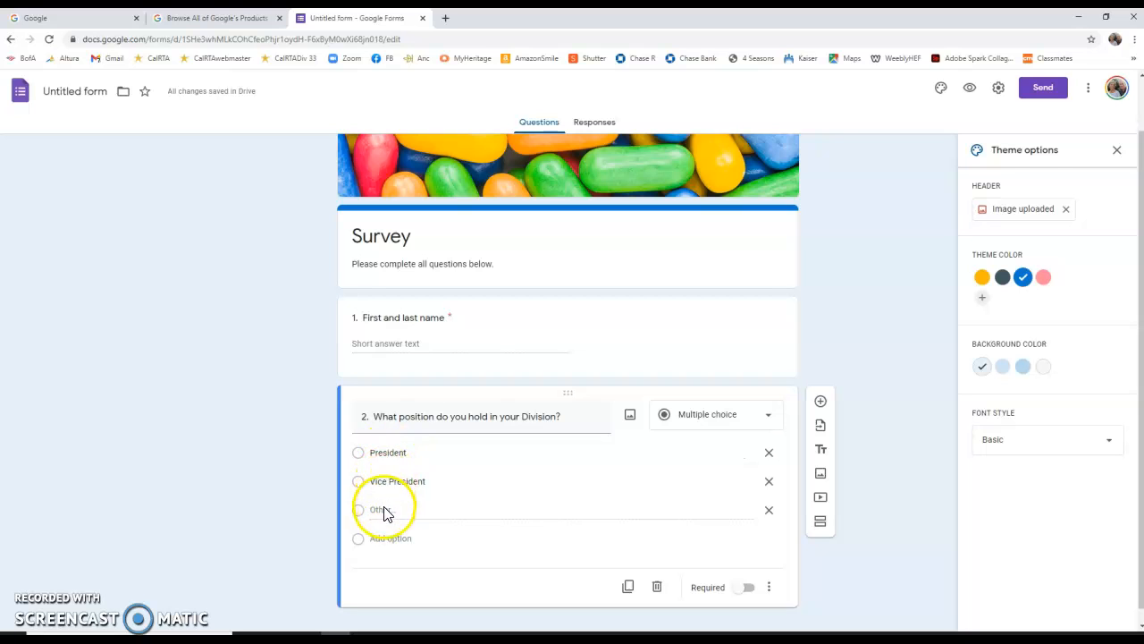
pyautogui.click(770, 511)
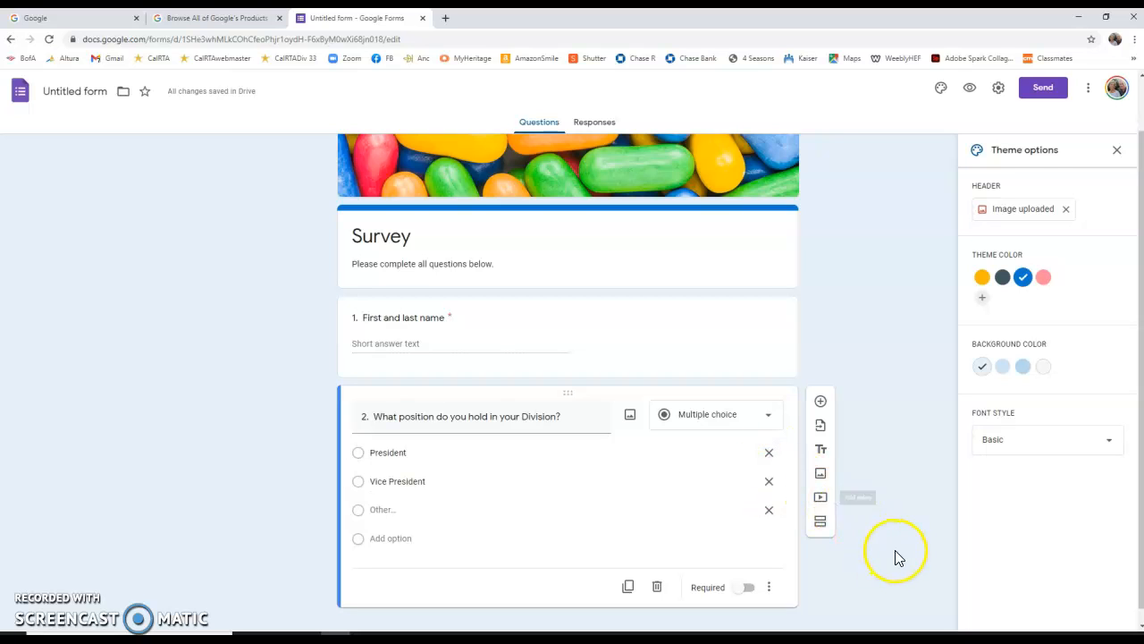
pyautogui.click(747, 588)
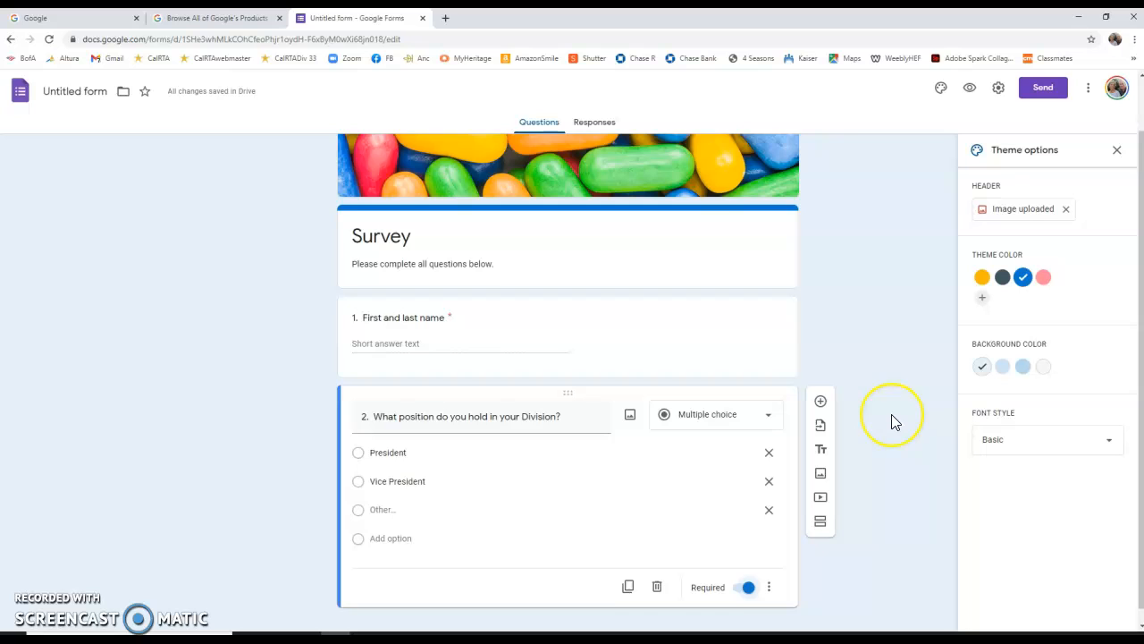
# - Add a third question starting with "3." and set its answer type to Paragraph
pyautogui.scroll(-1, 886, 419)
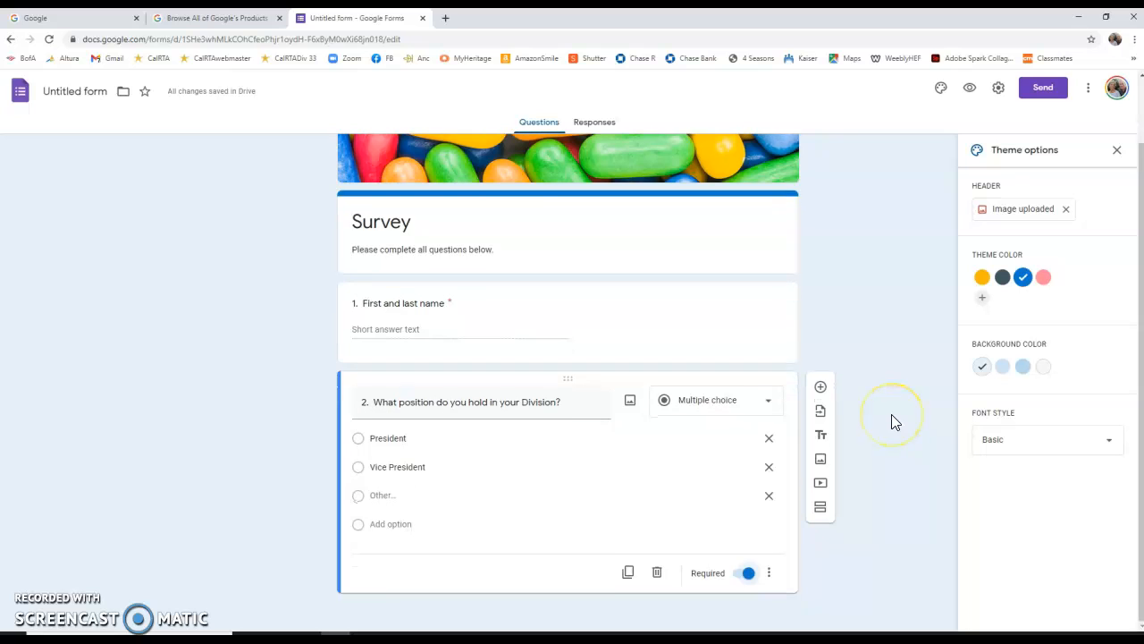
pyautogui.click(821, 388)
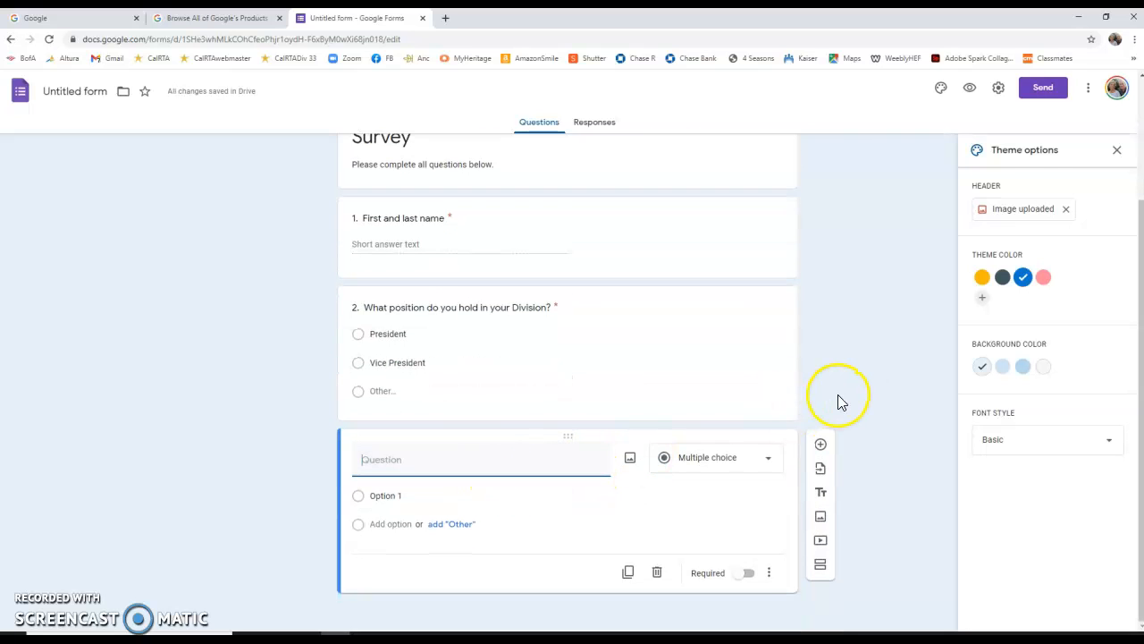
pyautogui.write('3.')
pyautogui.click(769, 458)
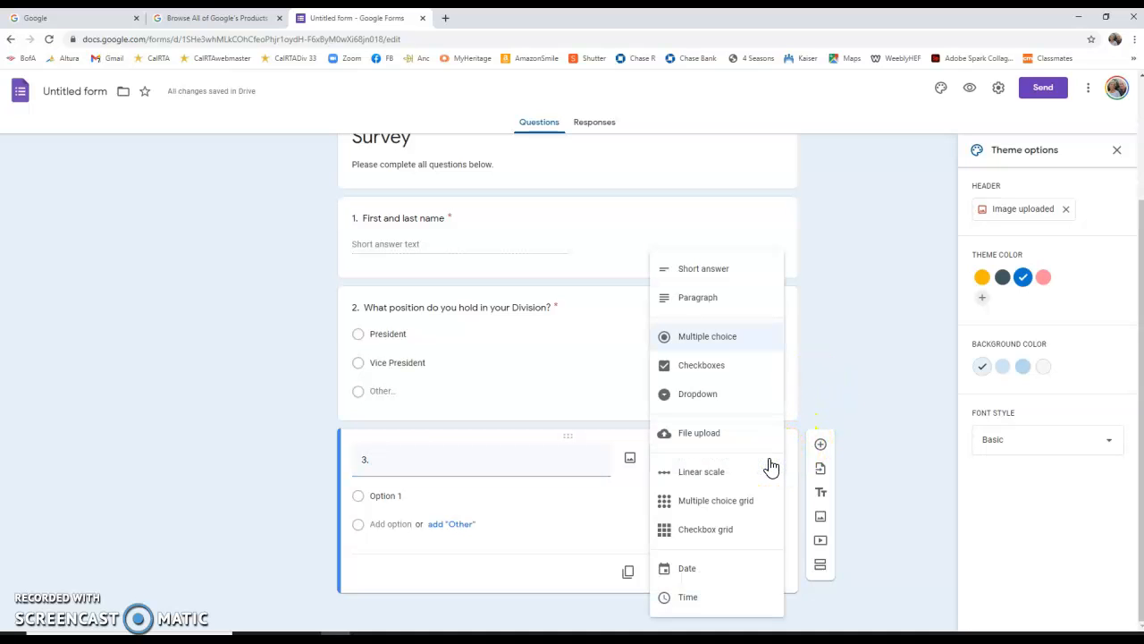
pyautogui.click(713, 298)
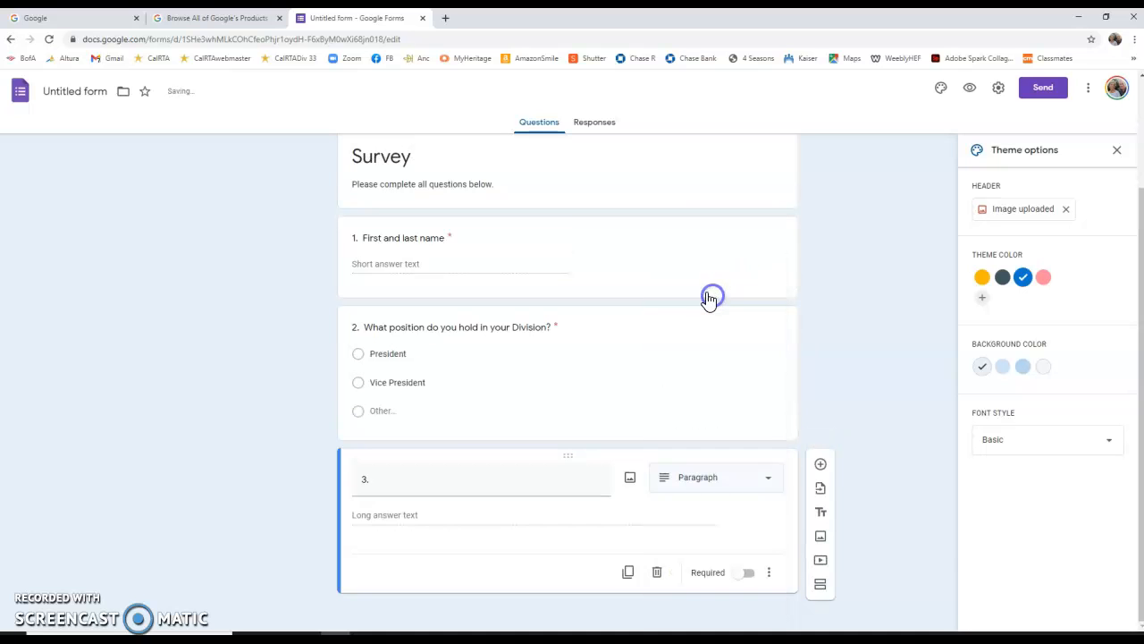
# - Complete the third question's text as "3. How can you help your Division in the next year?" and make it required
pyautogui.doubleClick(385, 479)
pyautogui.click(434, 479)
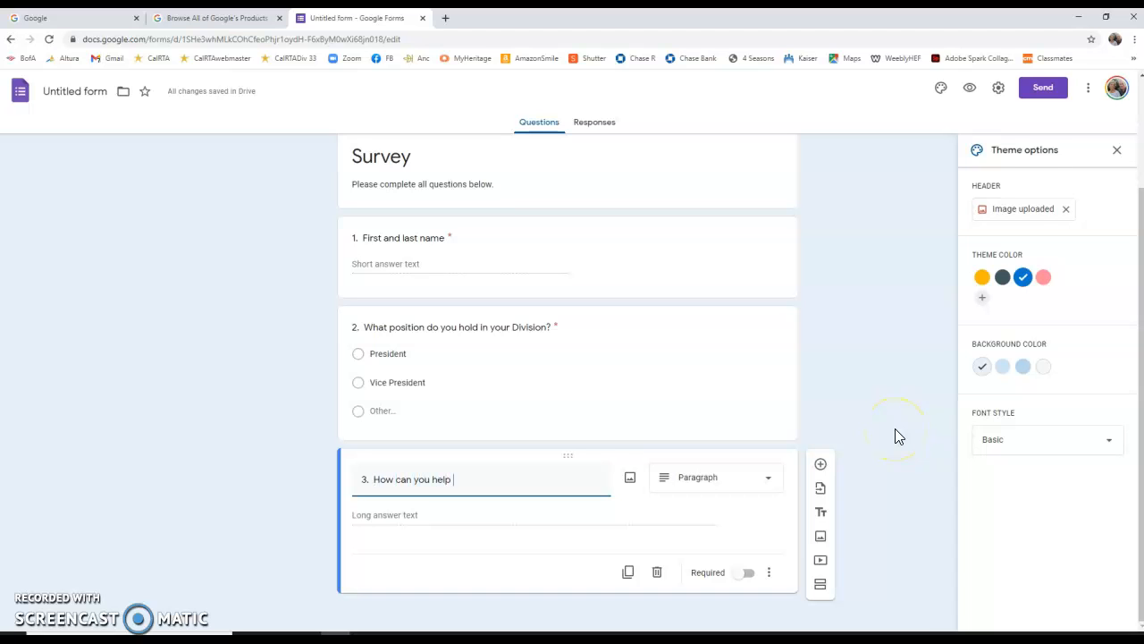
pyautogui.write('How can you help your Division in th')
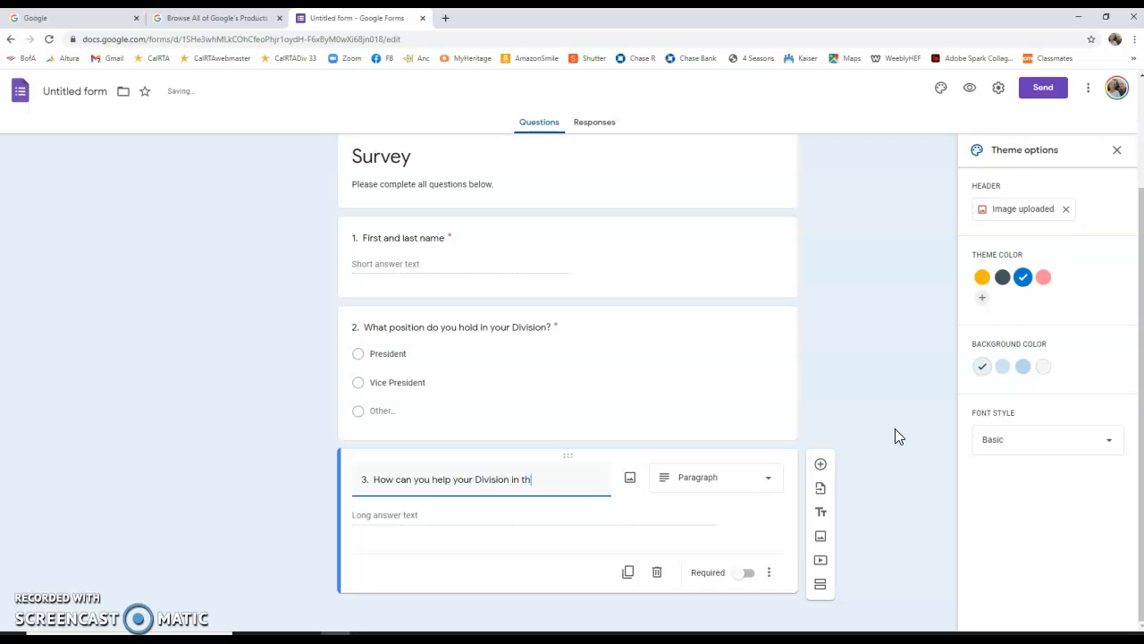
pyautogui.write('e next year?')
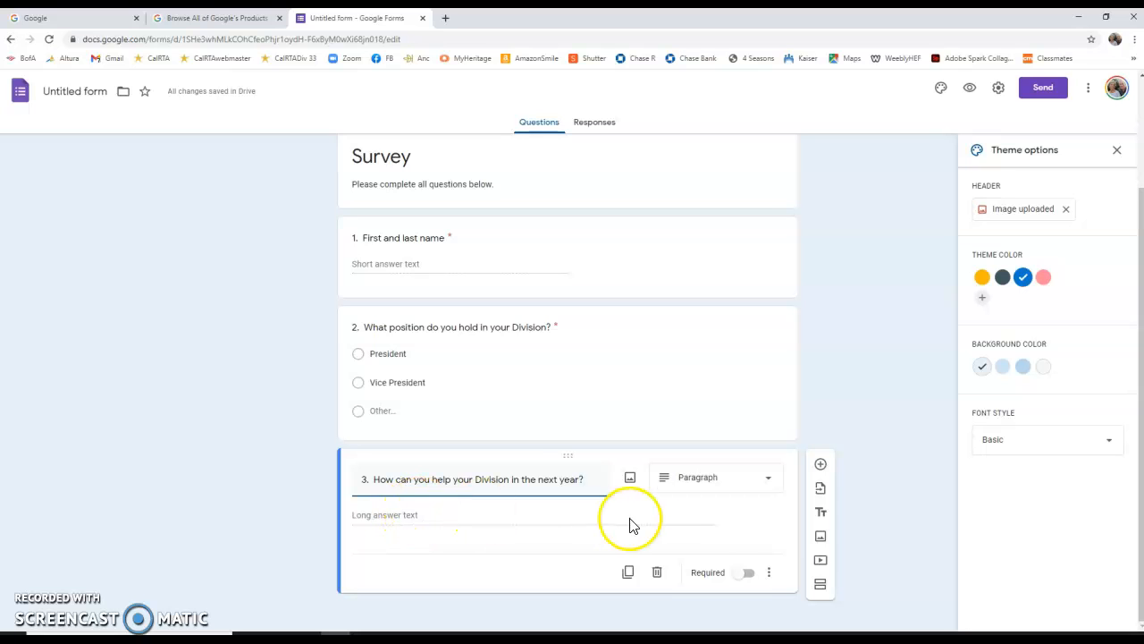
pyautogui.click(749, 576)
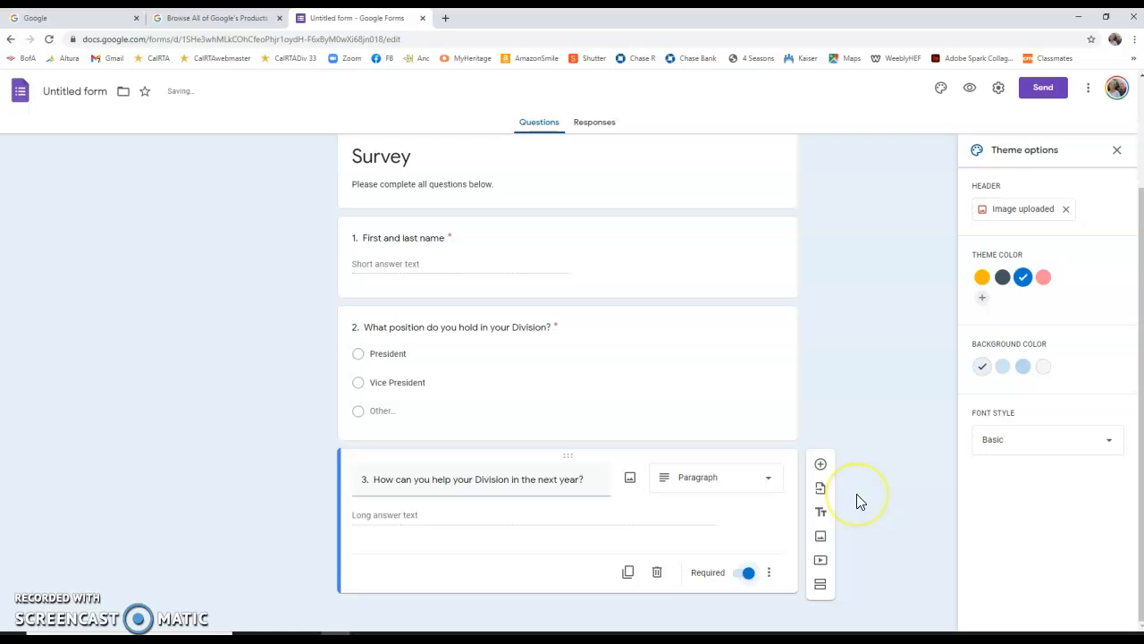
# - Preview the survey as respondents see it, then return to editing the form
pyautogui.scroll(2, 859, 500)
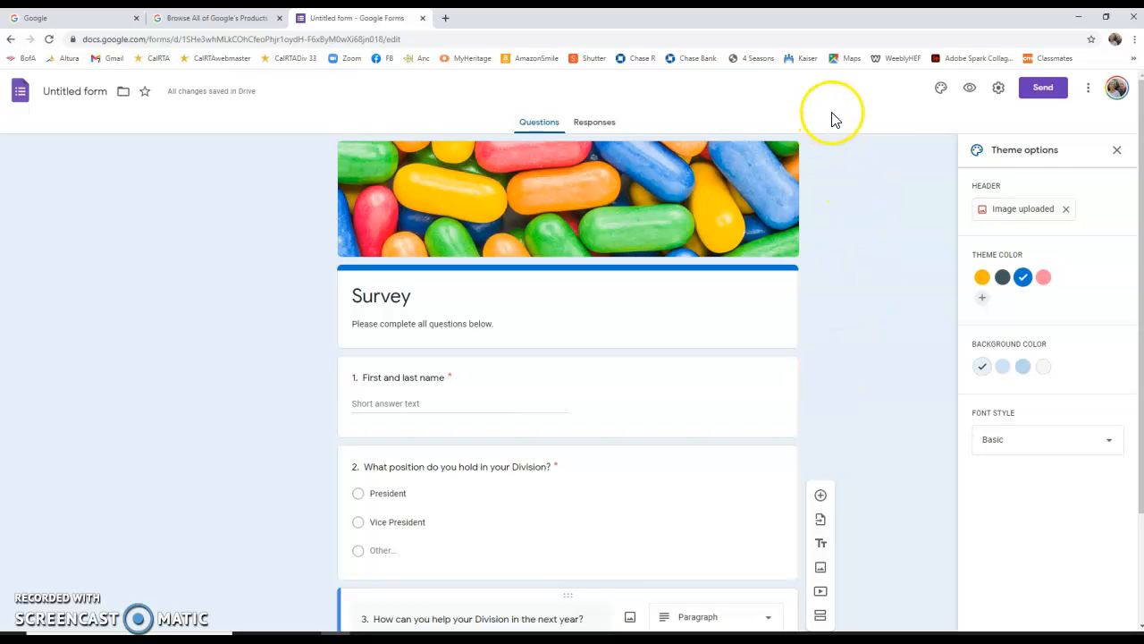
pyautogui.click(970, 90)
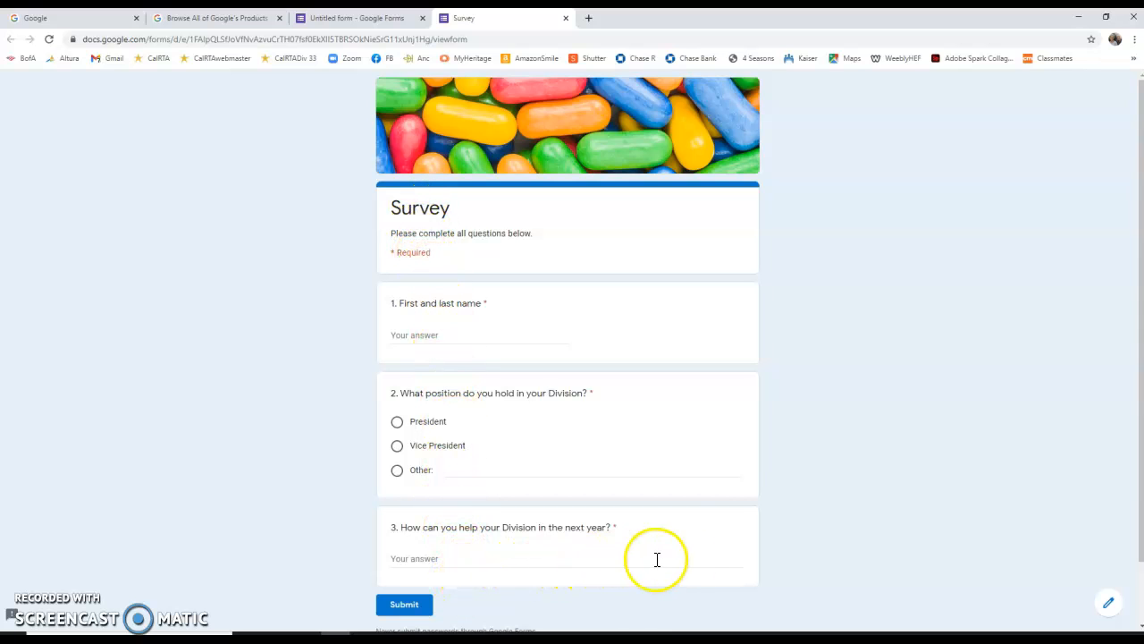
pyautogui.click(1108, 608)
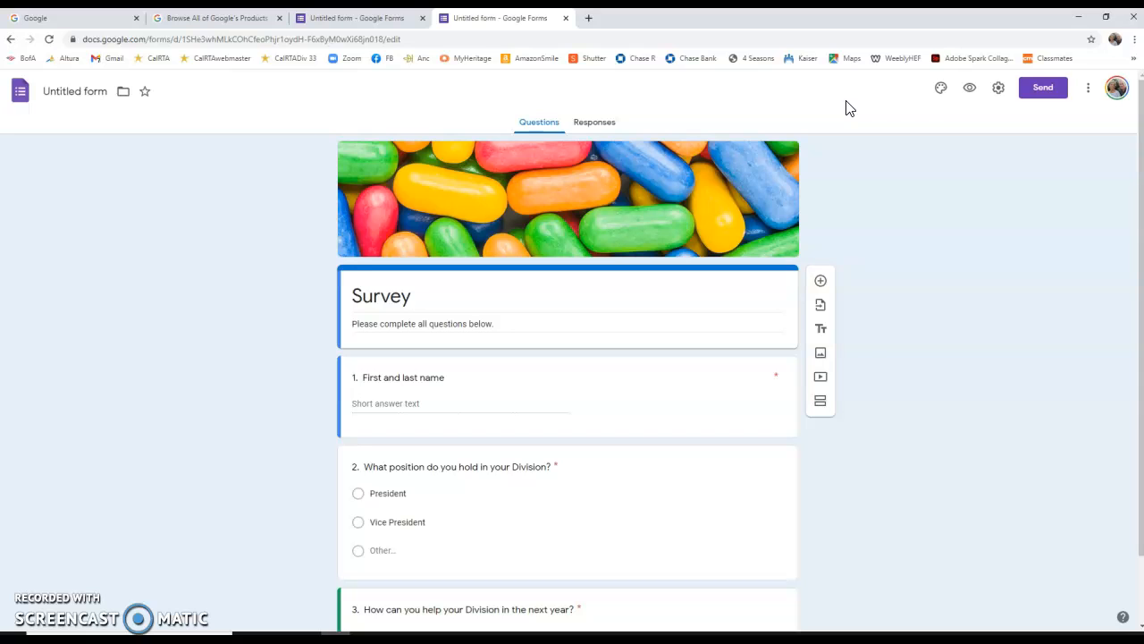
# - Open the form's sending options and copy its shareable link with the URL shortened
pyautogui.click(1045, 90)
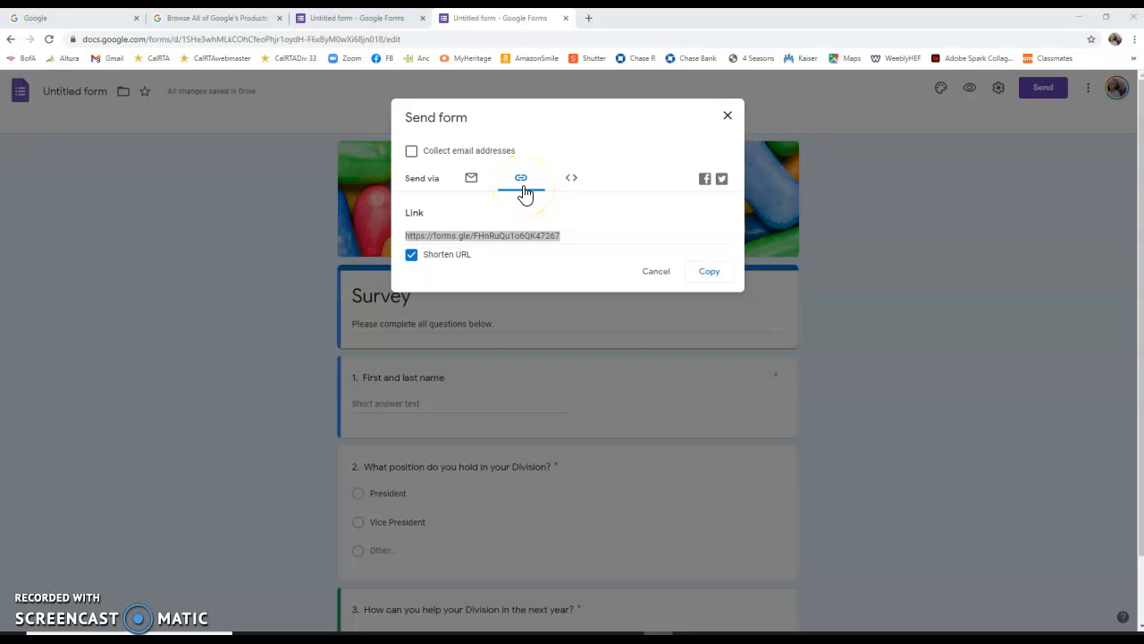
pyautogui.click(411, 255)
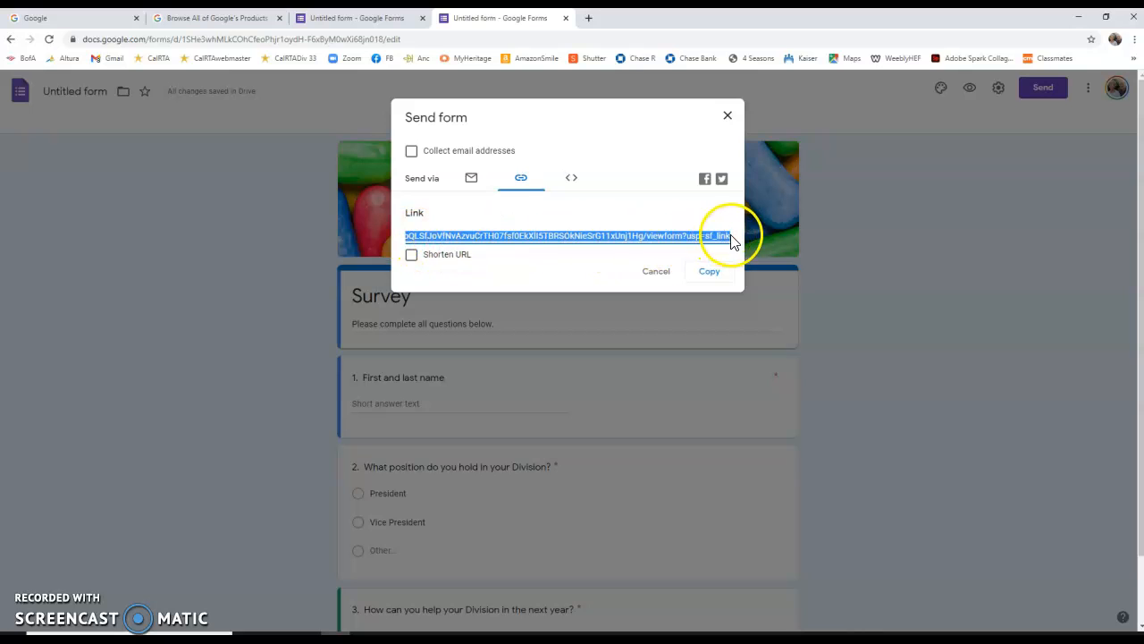
pyautogui.click(411, 255)
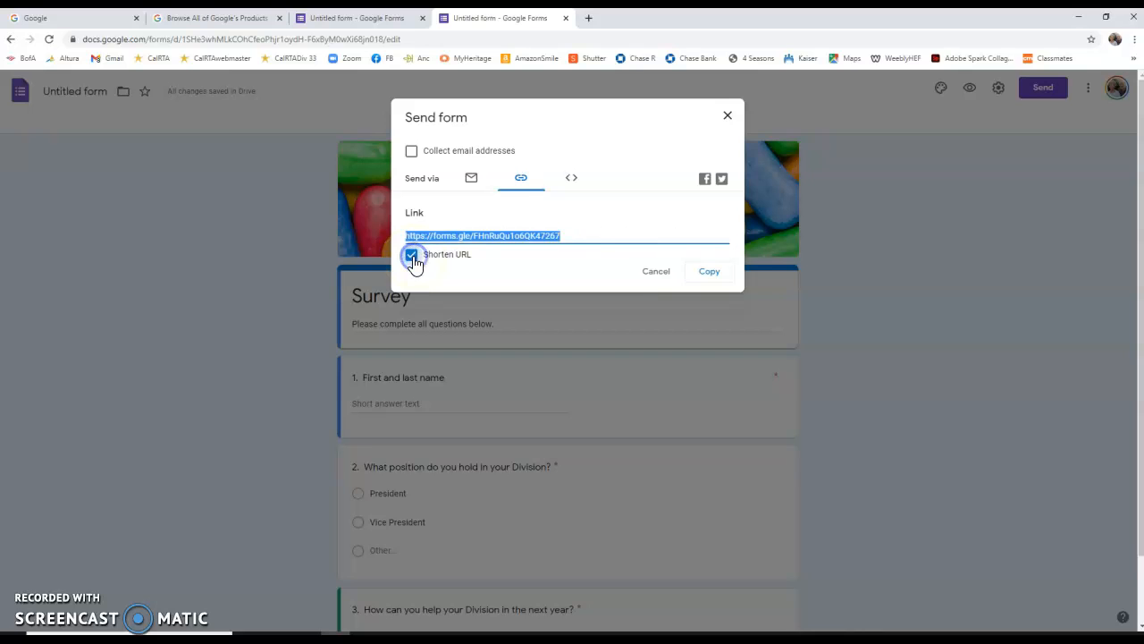
pyautogui.moveTo(407, 235); pyautogui.dragTo(561, 236)
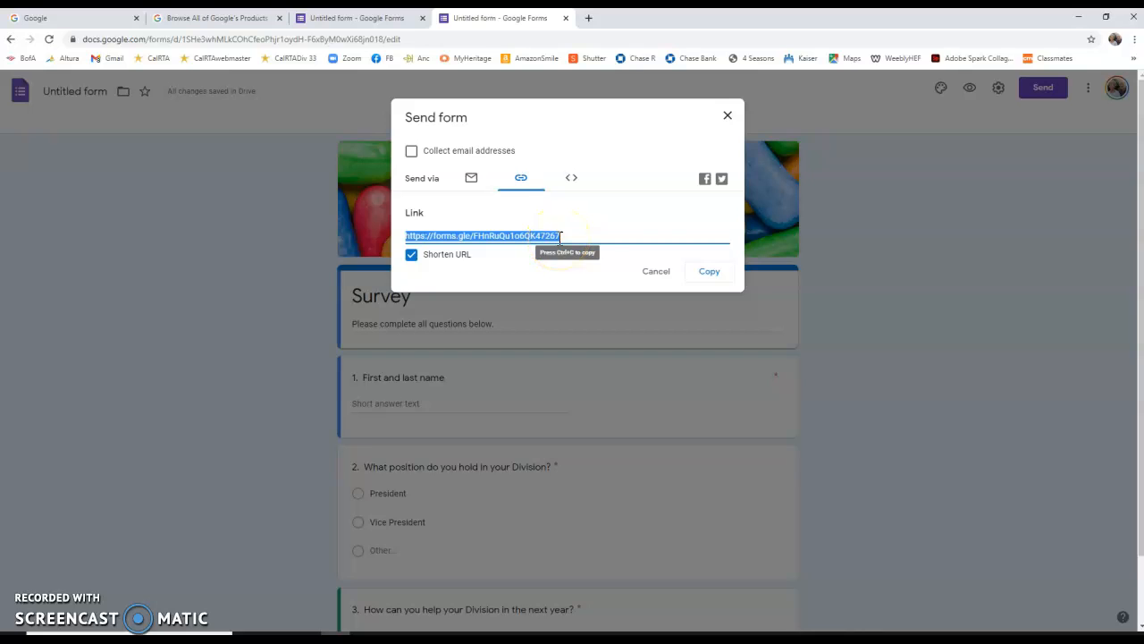
pyautogui.click(713, 274)
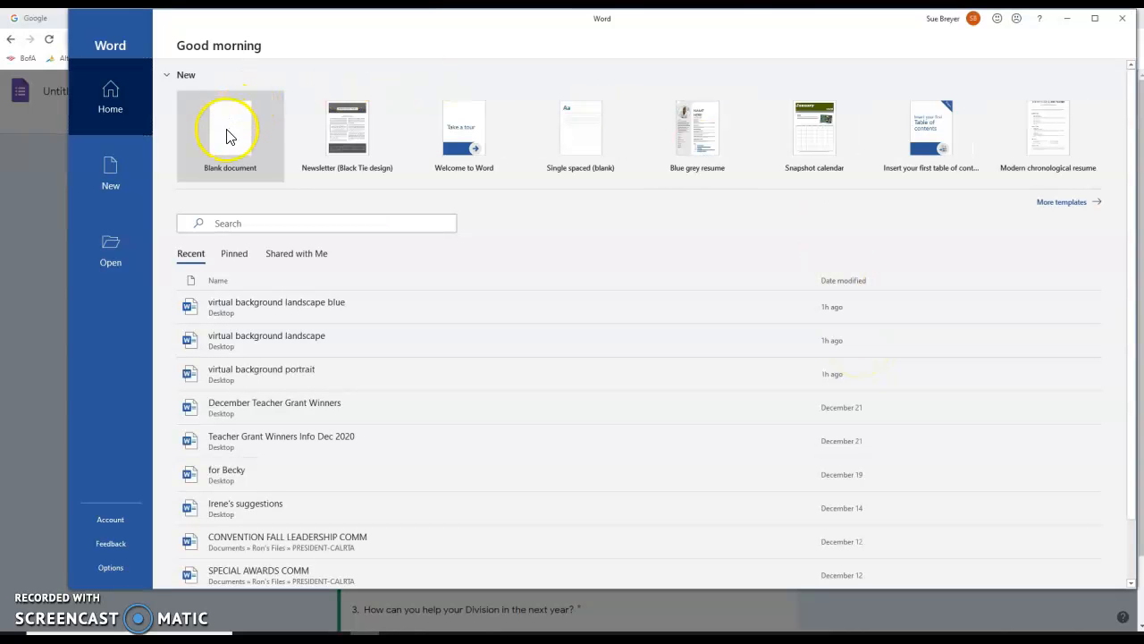
# - Switch to Word, create a blank document and paste the copied form link into it
pyautogui.click(226, 136)
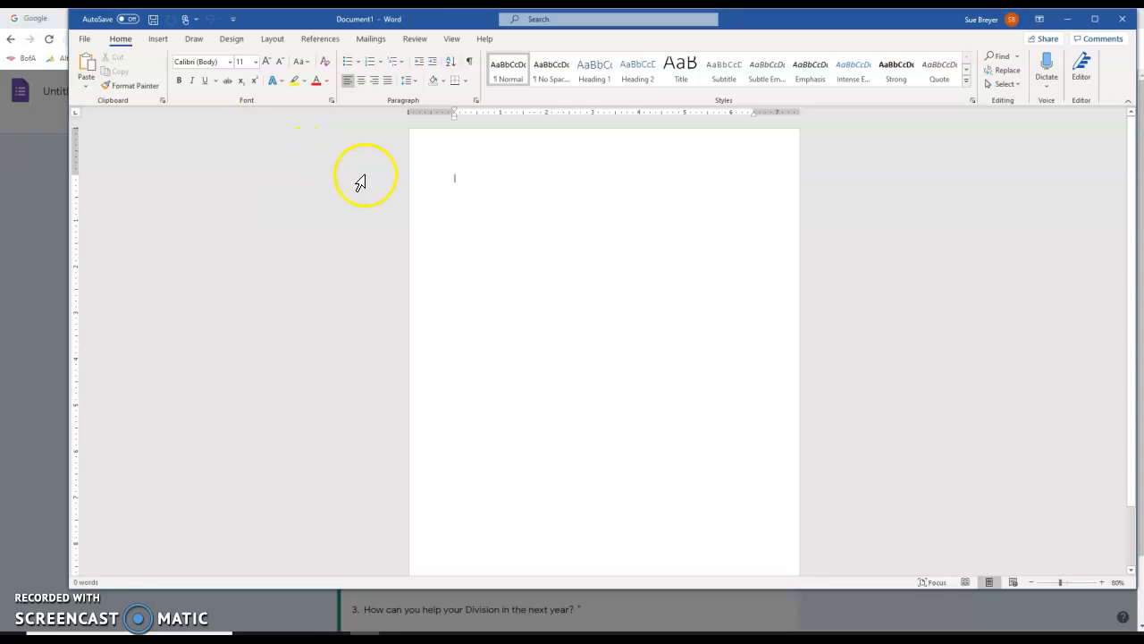
pyautogui.click(460, 180)
pyautogui.rightClick(459, 180)
pyautogui.click(489, 243)
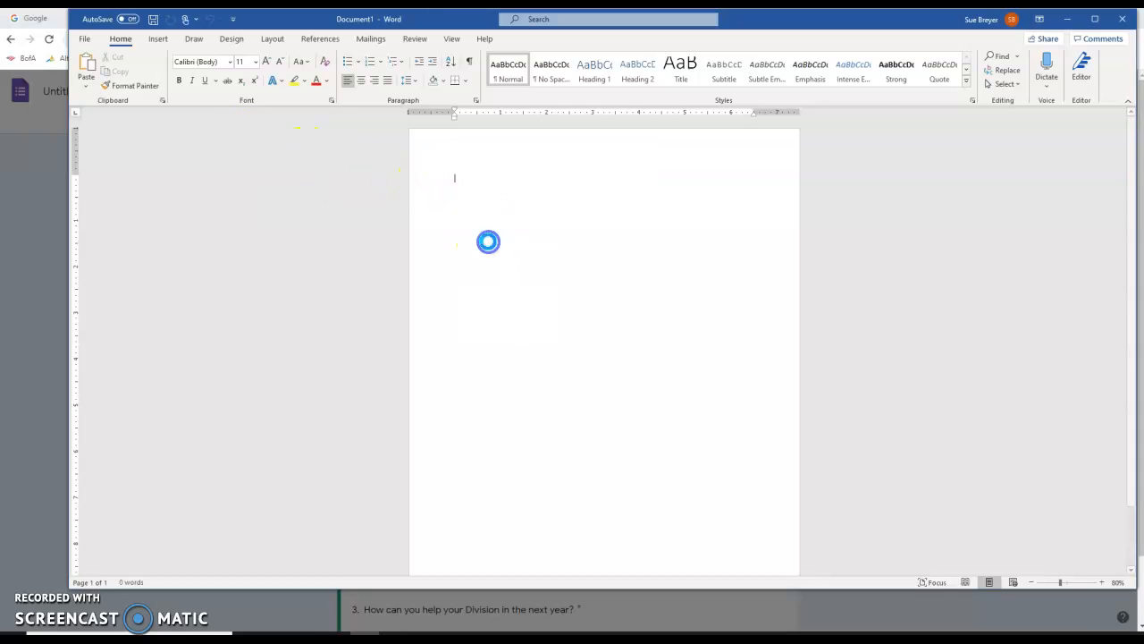
pyautogui.moveTo(582, 176); pyautogui.dragTo(463, 176)
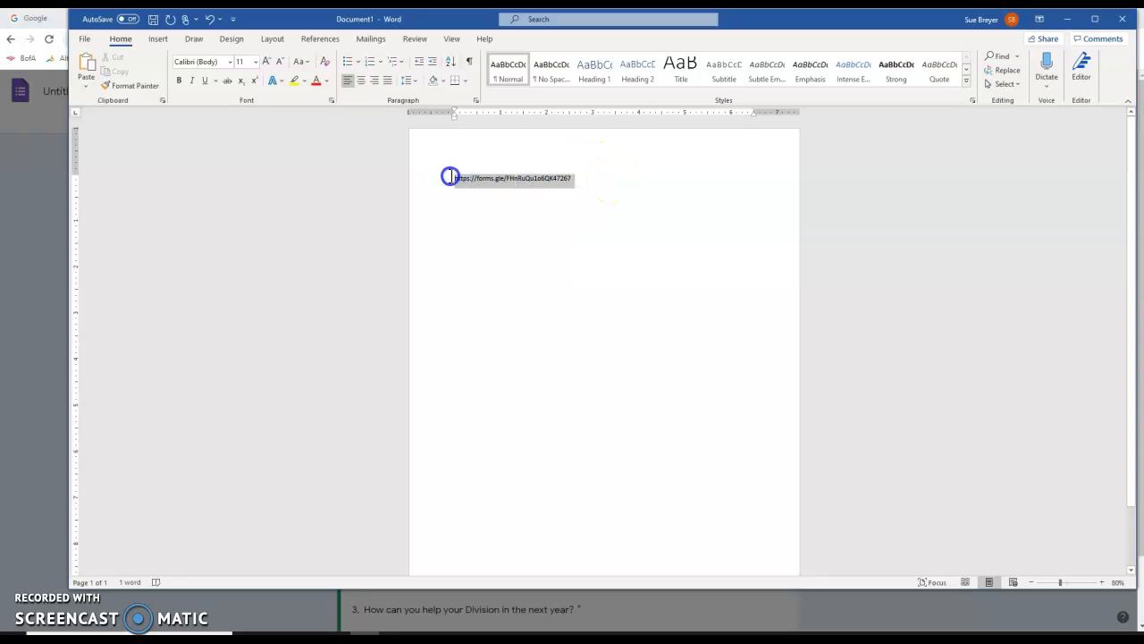
pyautogui.click(469, 233)
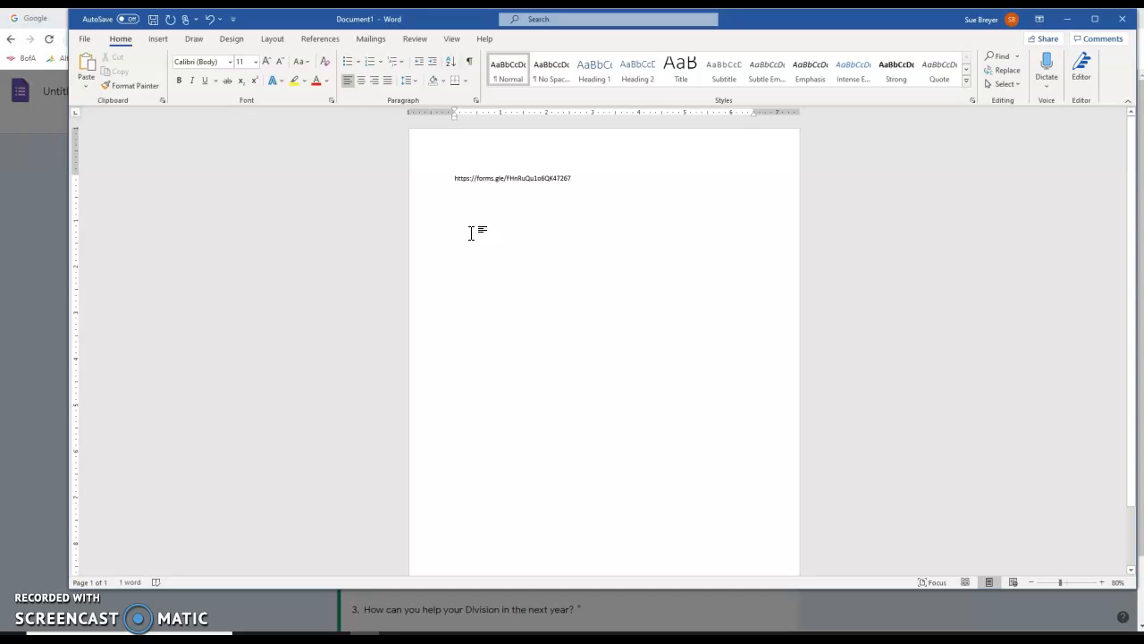
pyautogui.click(594, 190)
pyautogui.click(32, 597)
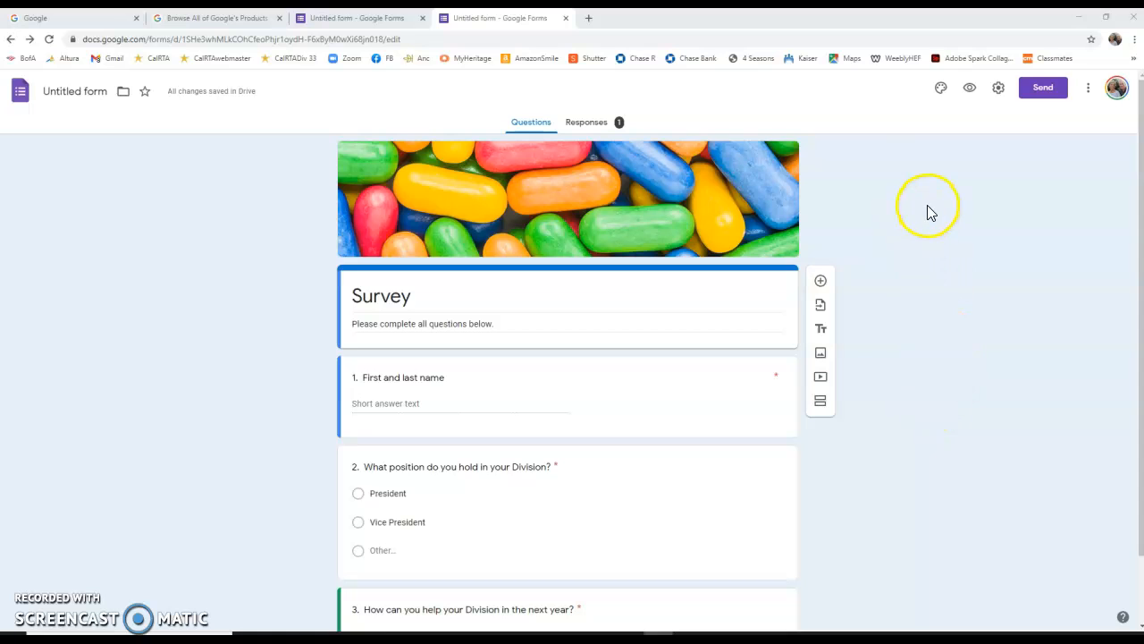
# - Back in Google Forms, review the summary of the survey responses for all three questions
pyautogui.click(590, 125)
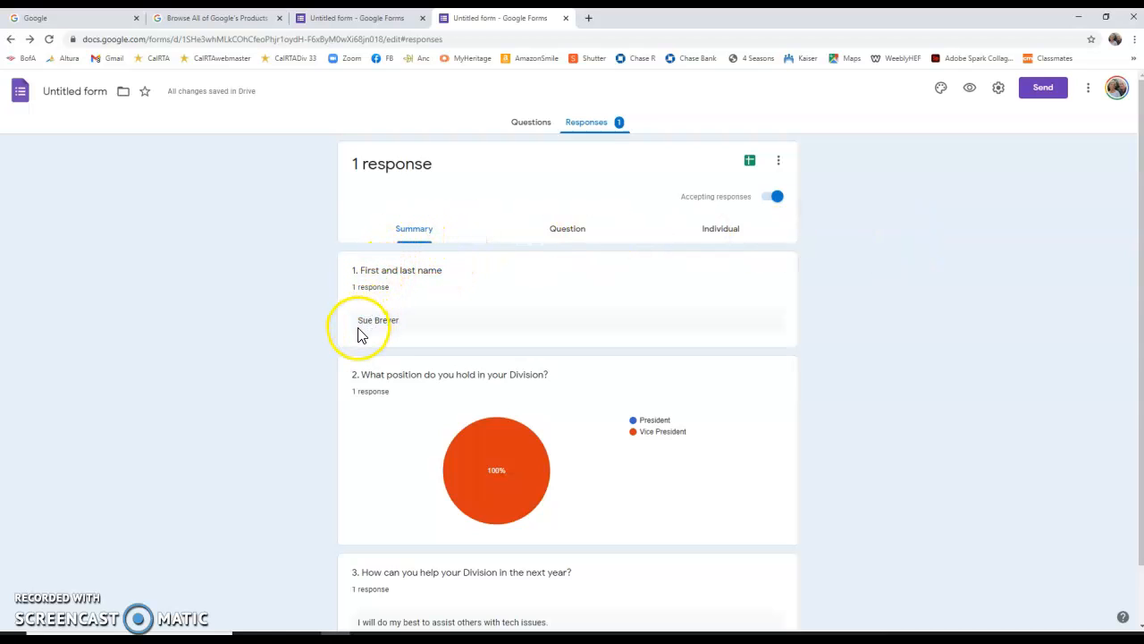
pyautogui.scroll(-1, 405, 296)
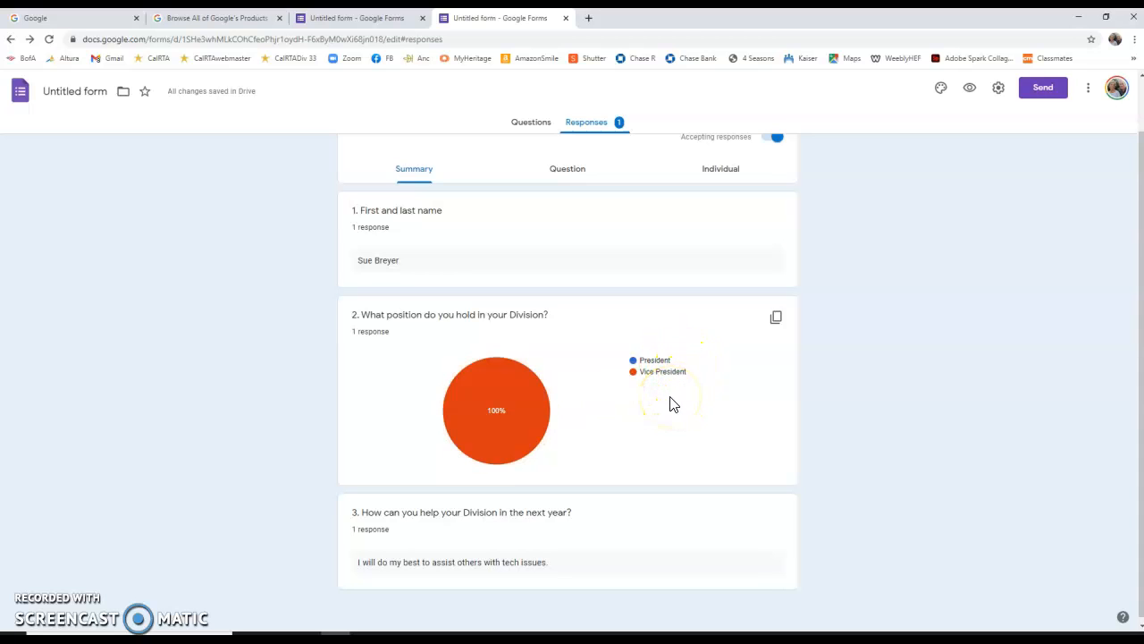
pyautogui.scroll(-1, 384, 402)
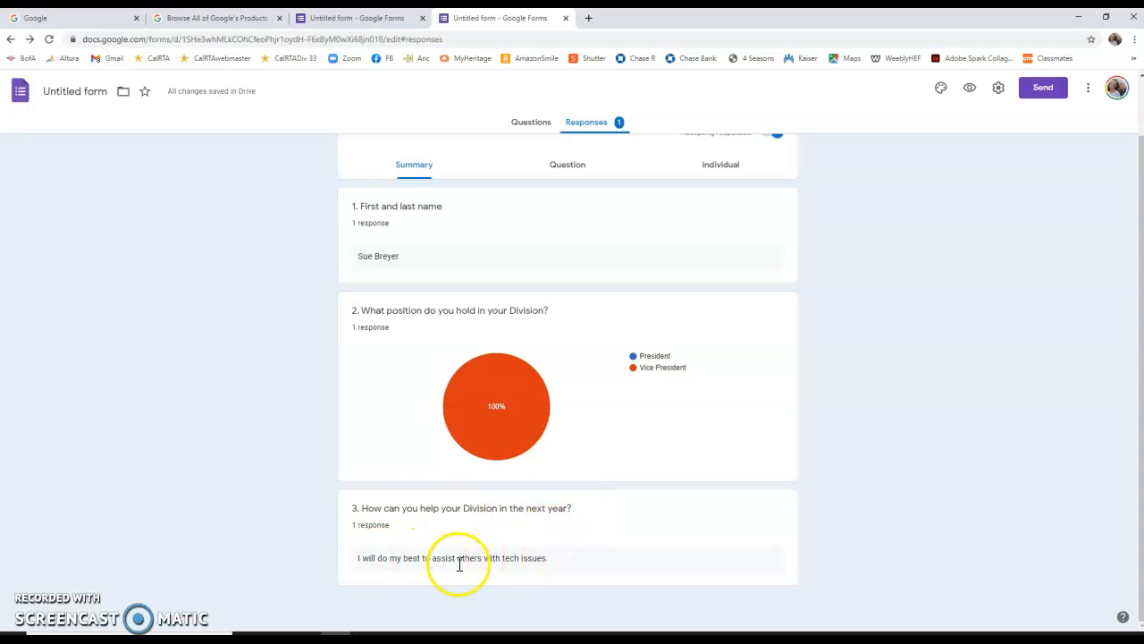
pyautogui.scroll(1, 749, 355)
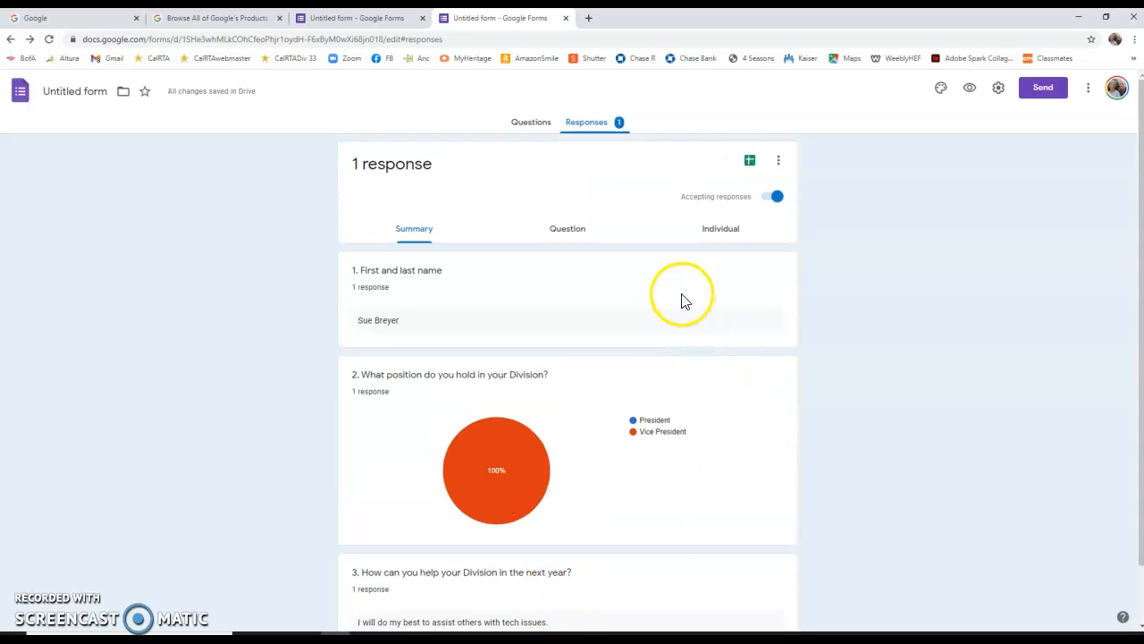
# - Examine the survey responses by question, including the list of selectable questions, and as an individual submission
pyautogui.click(569, 232)
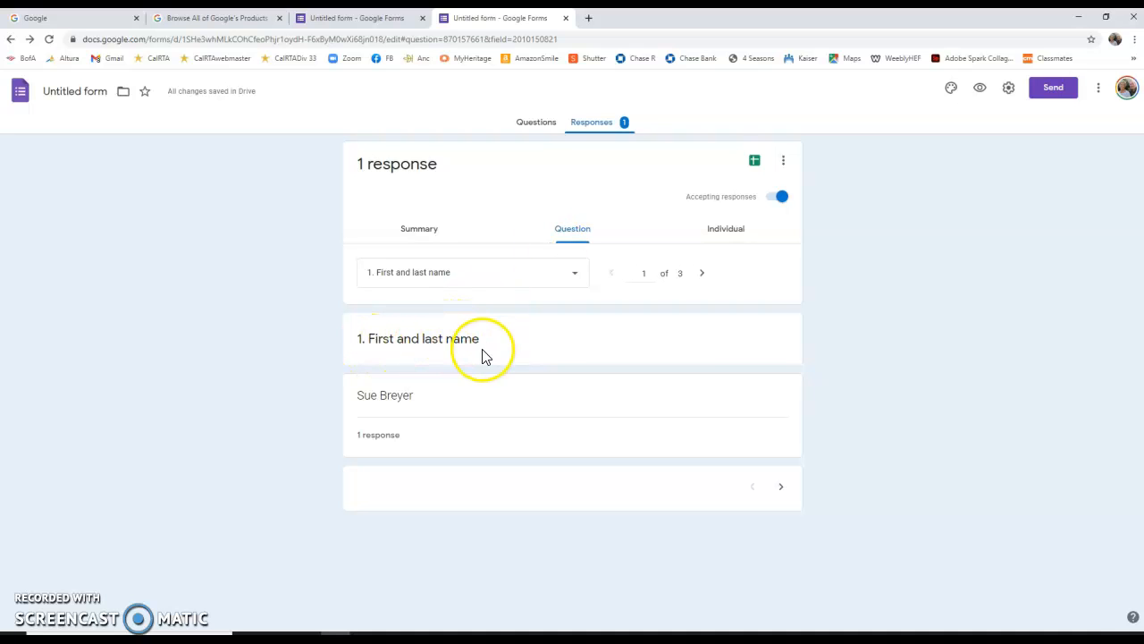
pyautogui.click(575, 278)
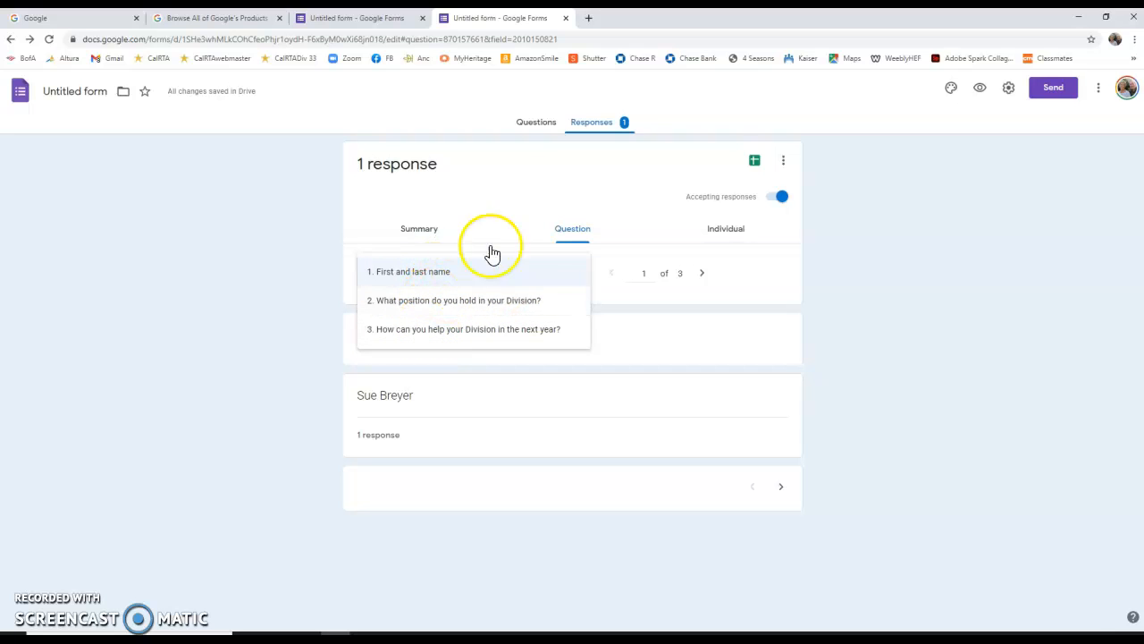
pyautogui.click(565, 189)
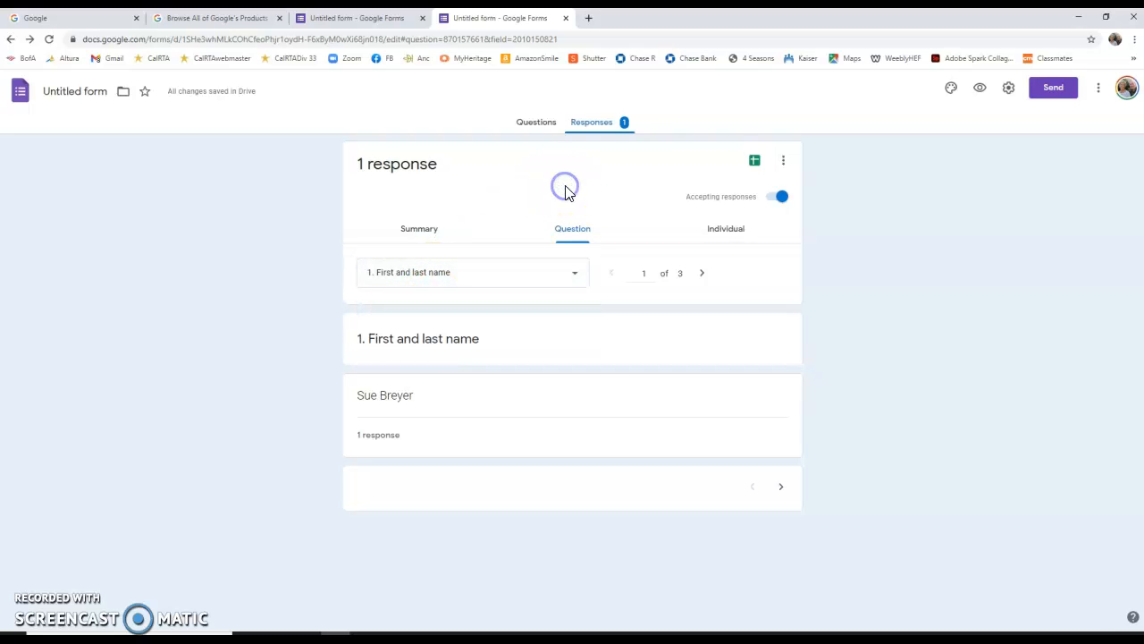
pyautogui.click(740, 231)
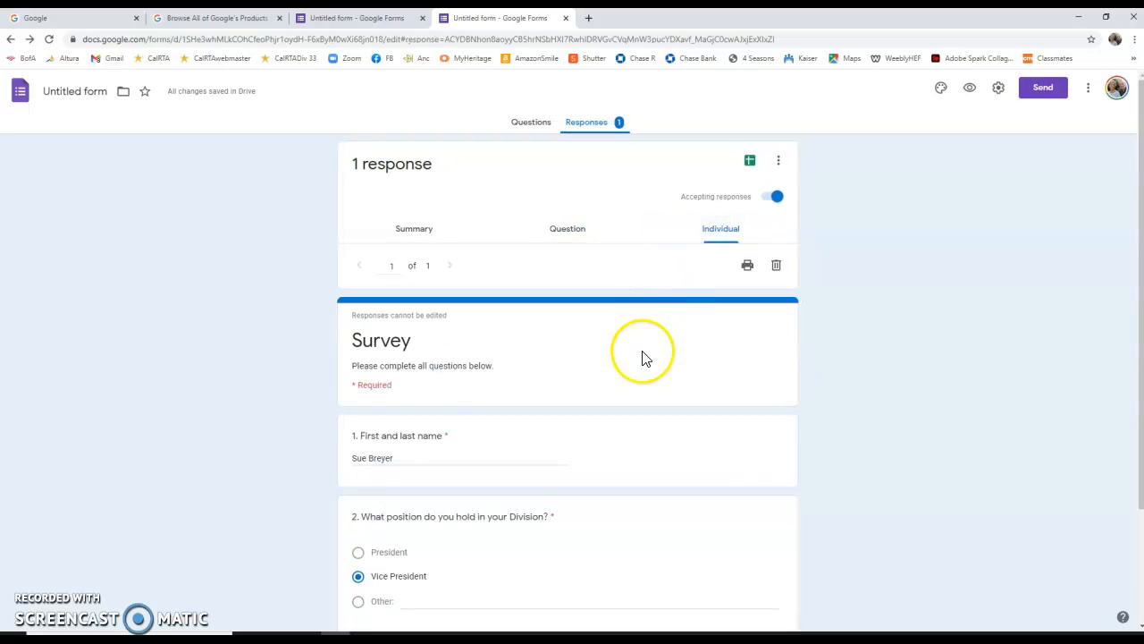
pyautogui.scroll(-2, 641, 358)
pyautogui.scroll(2, 641, 358)
# - Create a new spreadsheet named "Untitled form (Responses)" for the survey responses, view it and close it
pyautogui.click(750, 163)
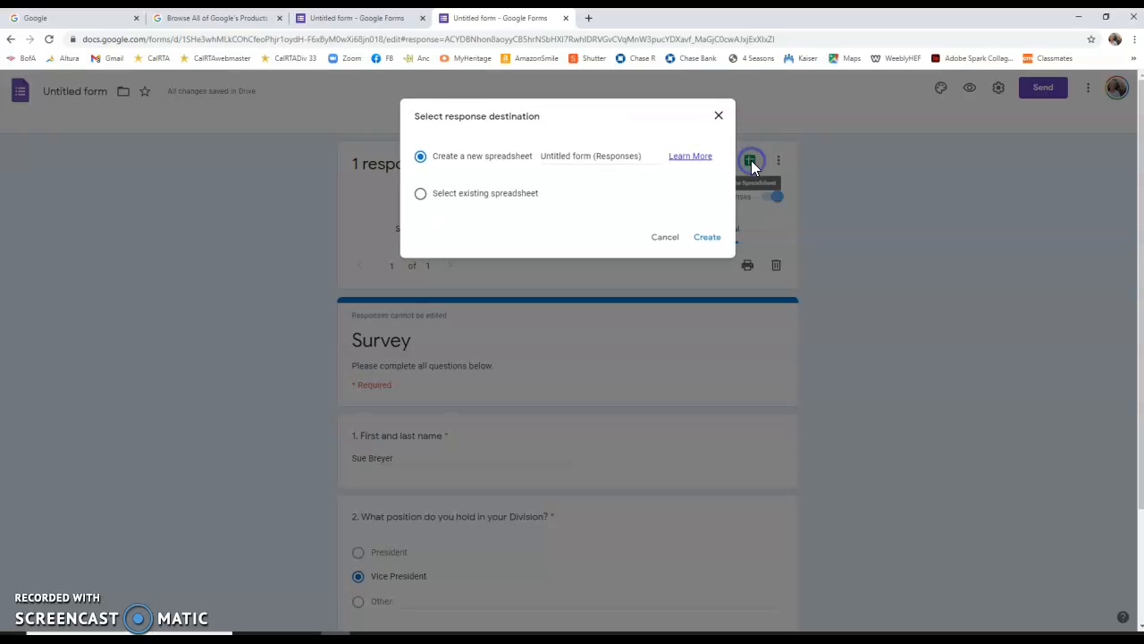
pyautogui.click(638, 149)
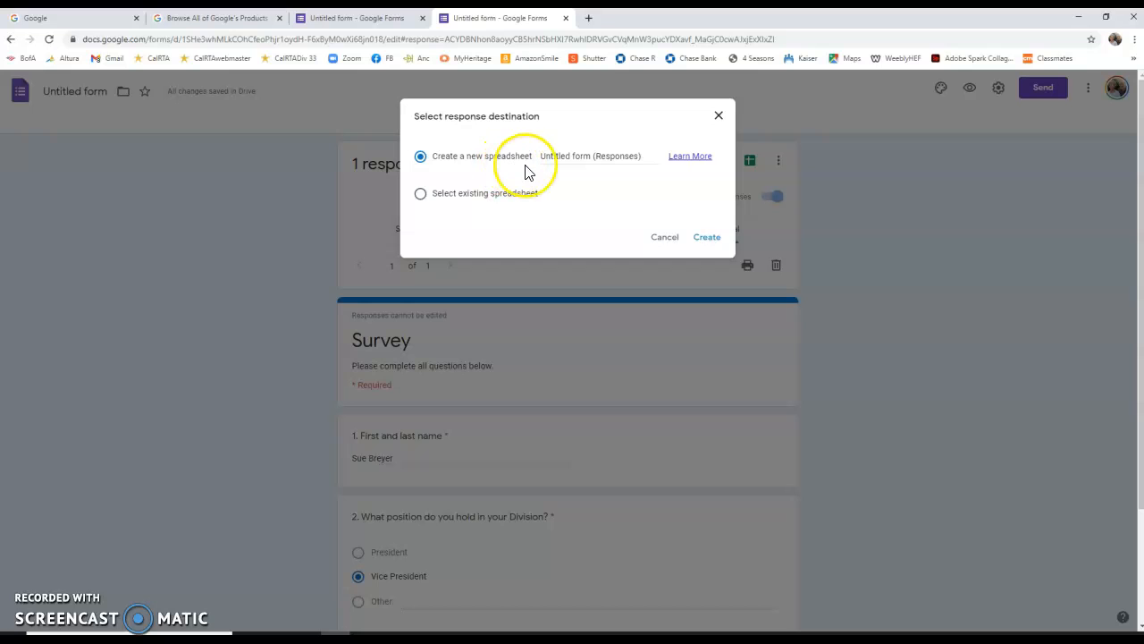
pyautogui.click(706, 239)
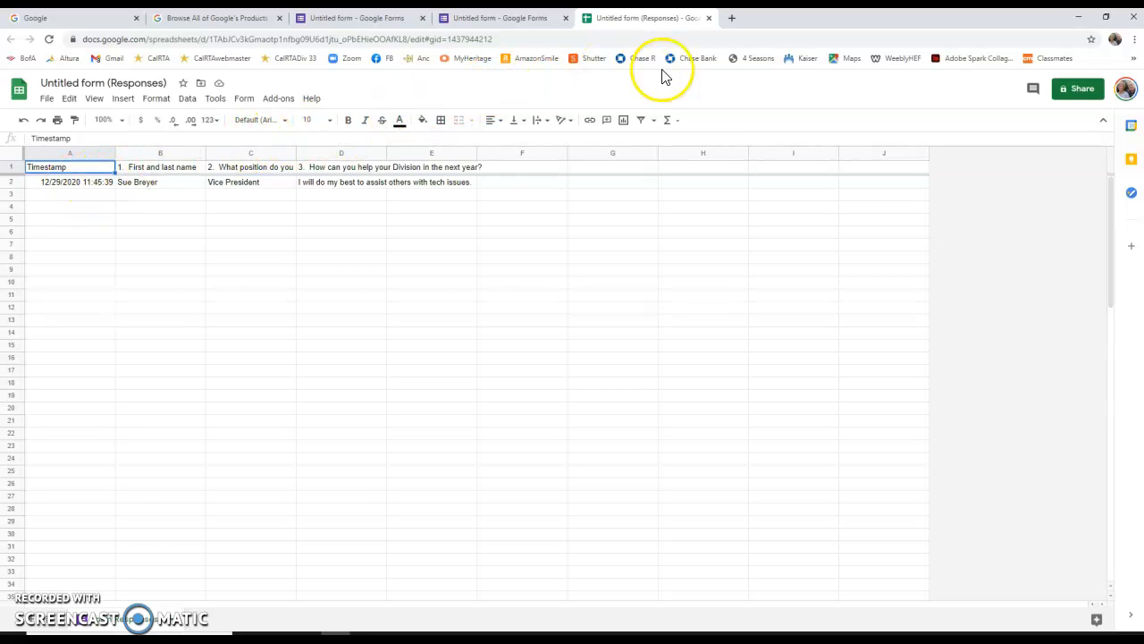
pyautogui.click(709, 19)
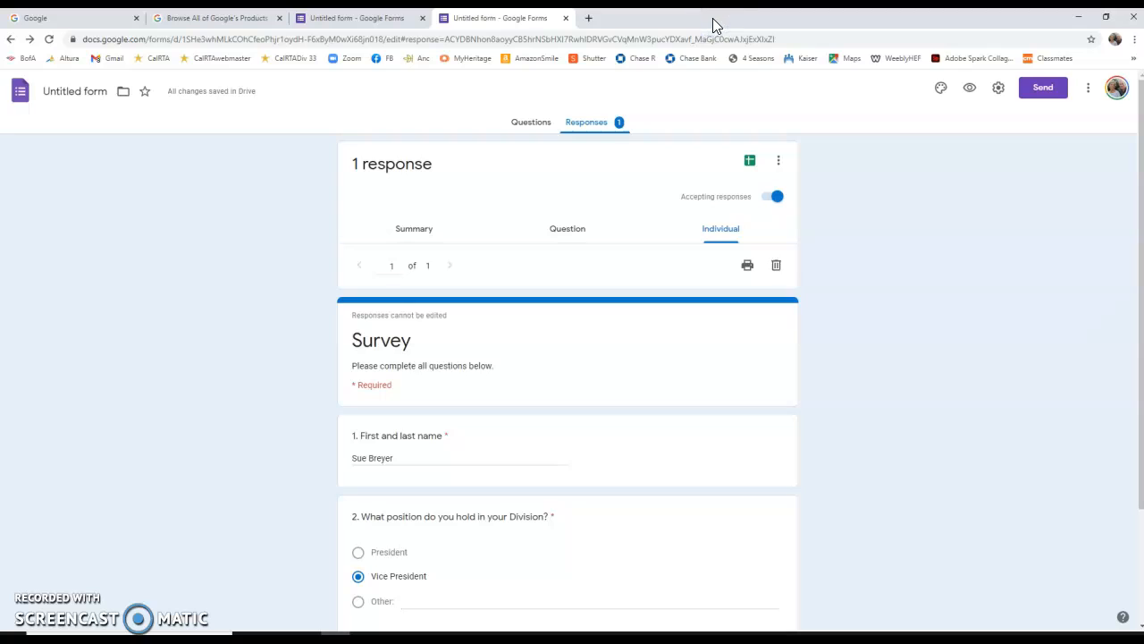